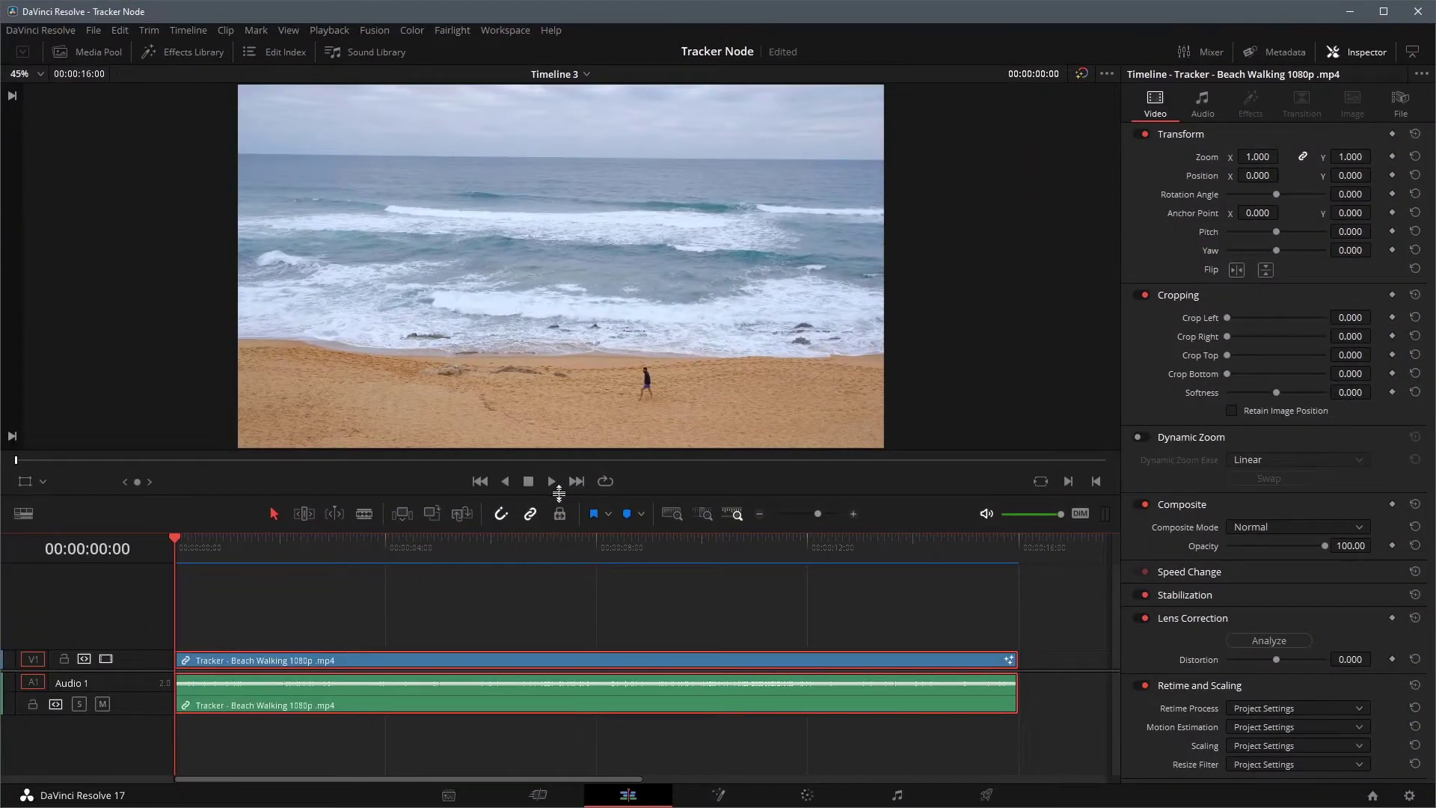
Step: Preview the beach walking clip, and open it in Fusion at frame 0
{"action": "left_click", "coordinate": [553, 481]}
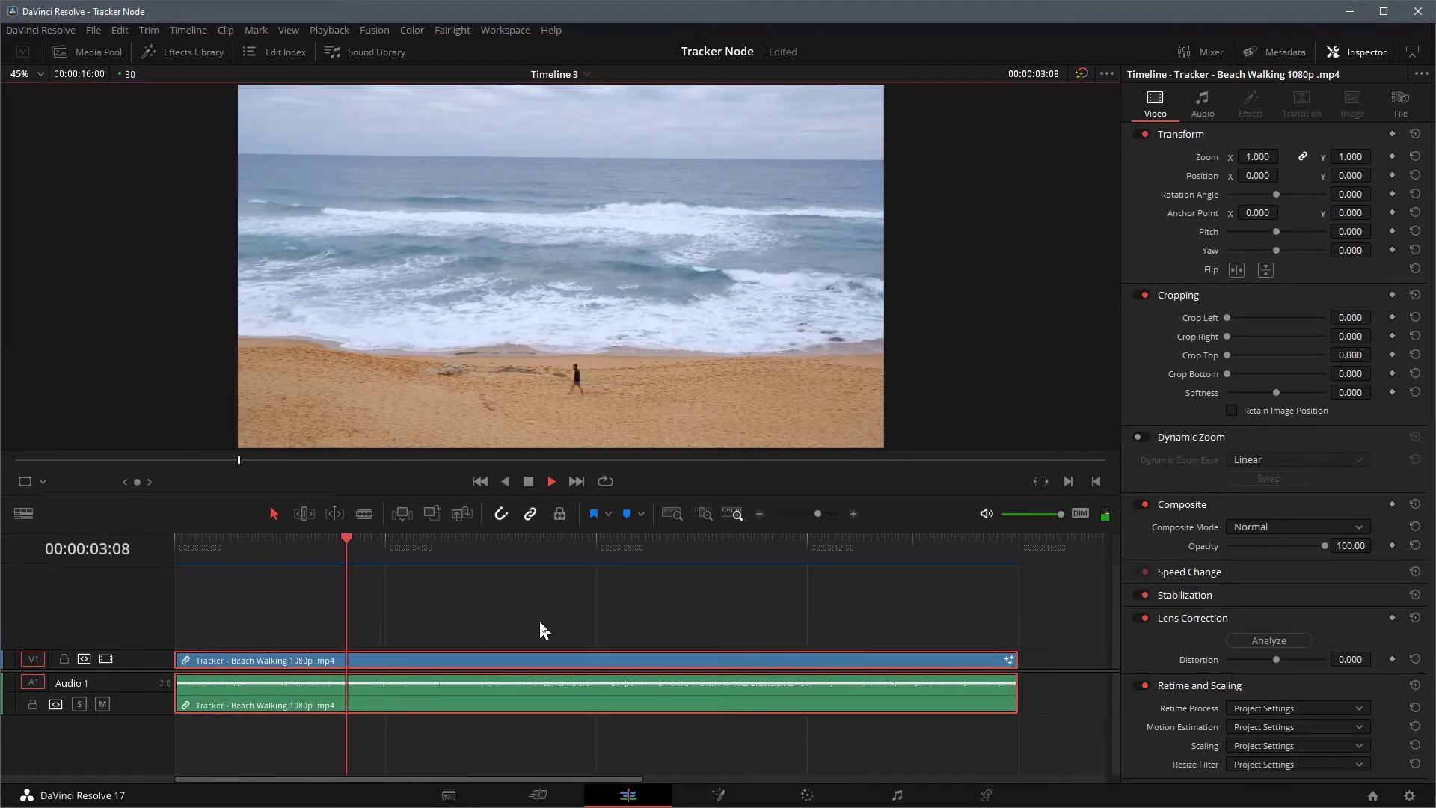
{"action": "left_click", "coordinate": [720, 795]}
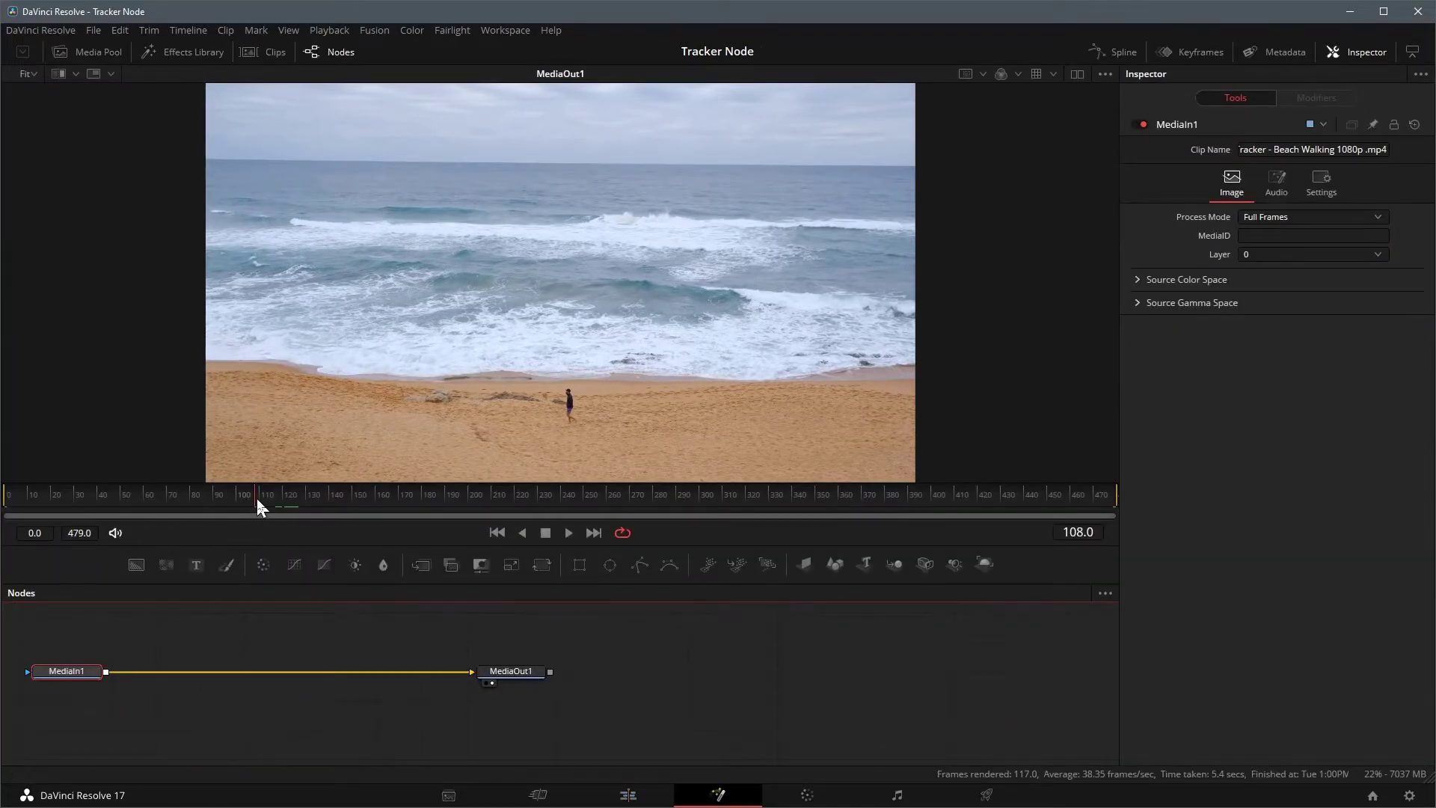
{"action": "left_click_drag", "start_coordinate": [256, 496], "coordinate": [6, 506]}
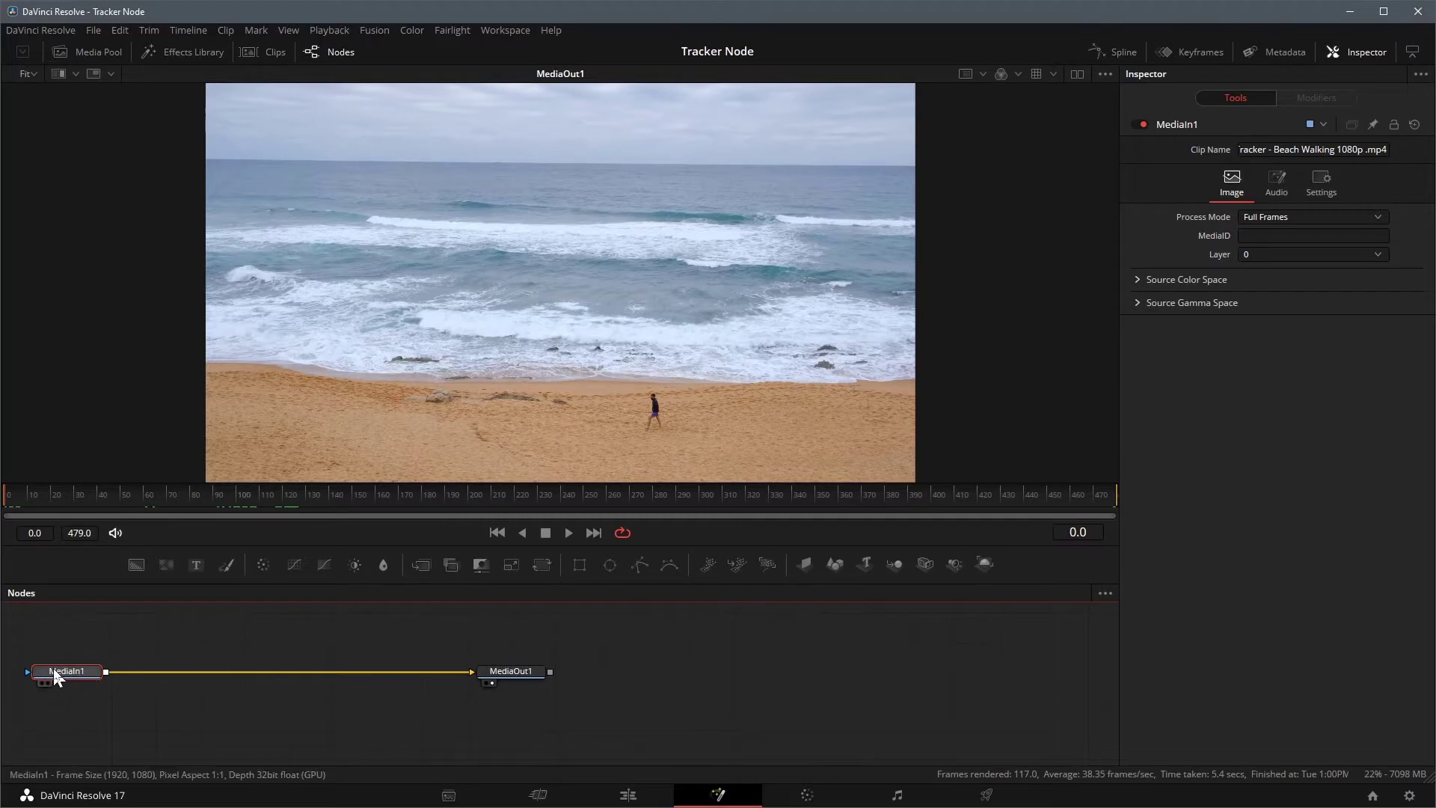
Step: Add a Tracker node between MediaIn1 and MediaOut1
{"action": "key", "text": "shift+space"}
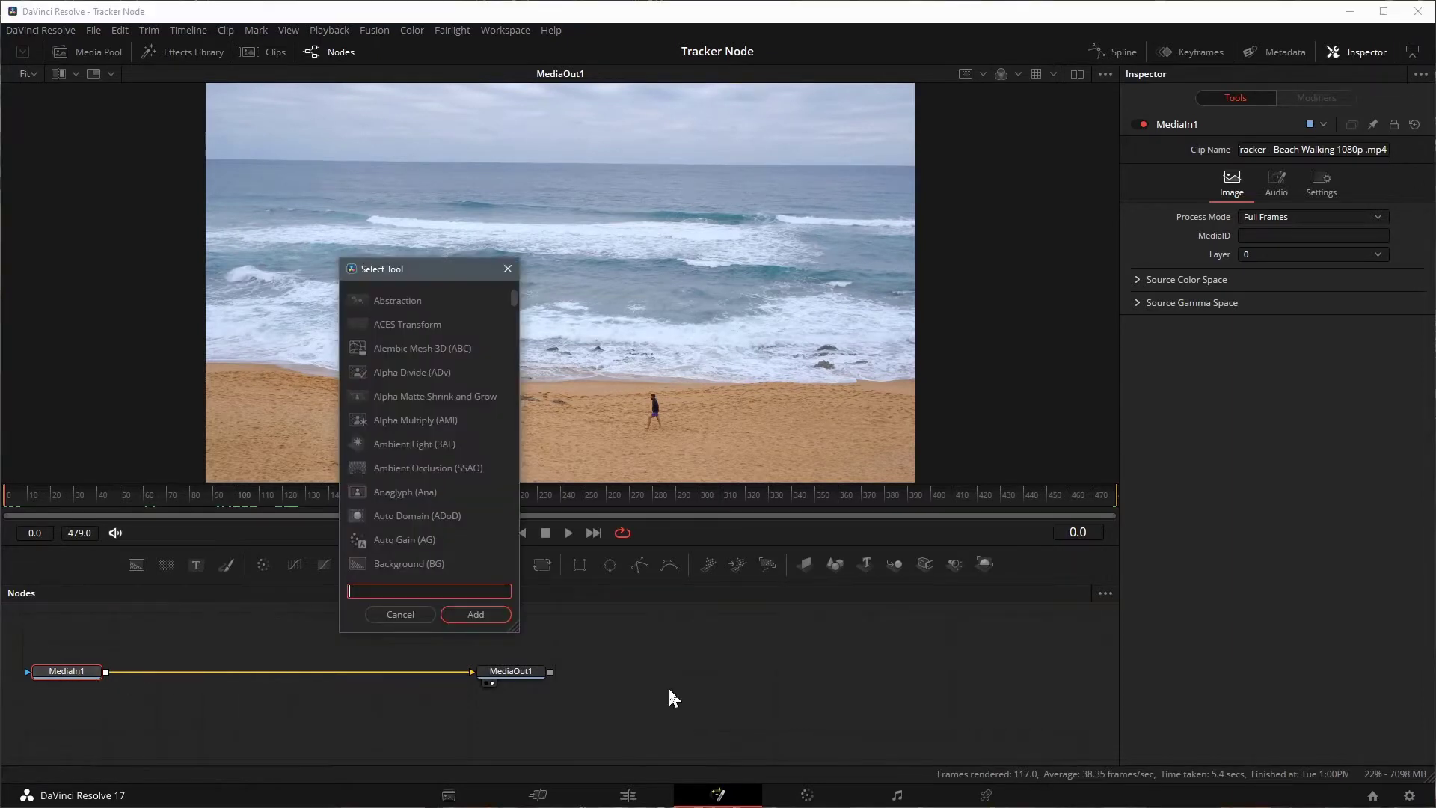
{"action": "type", "text": "track"}
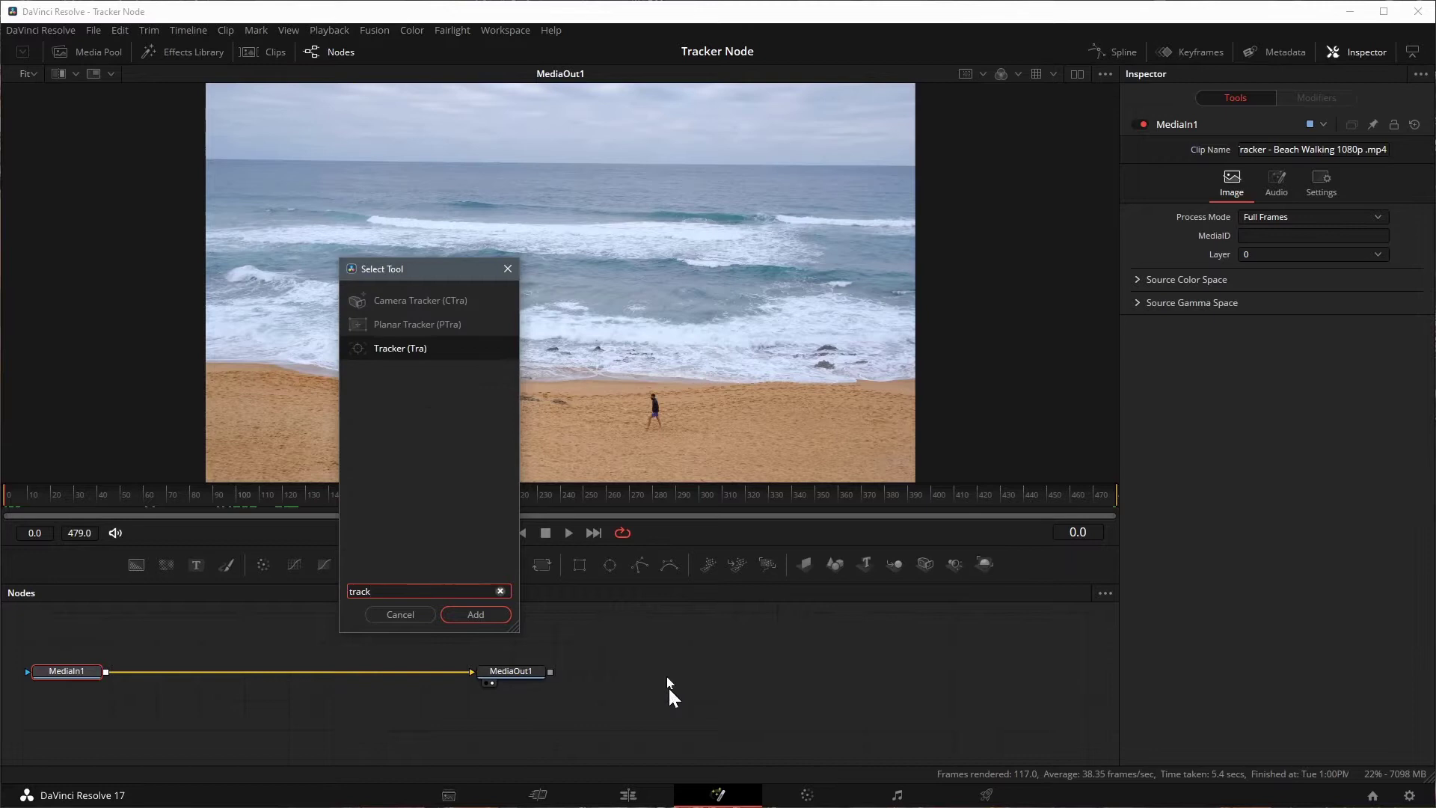
{"action": "left_click", "coordinate": [475, 614]}
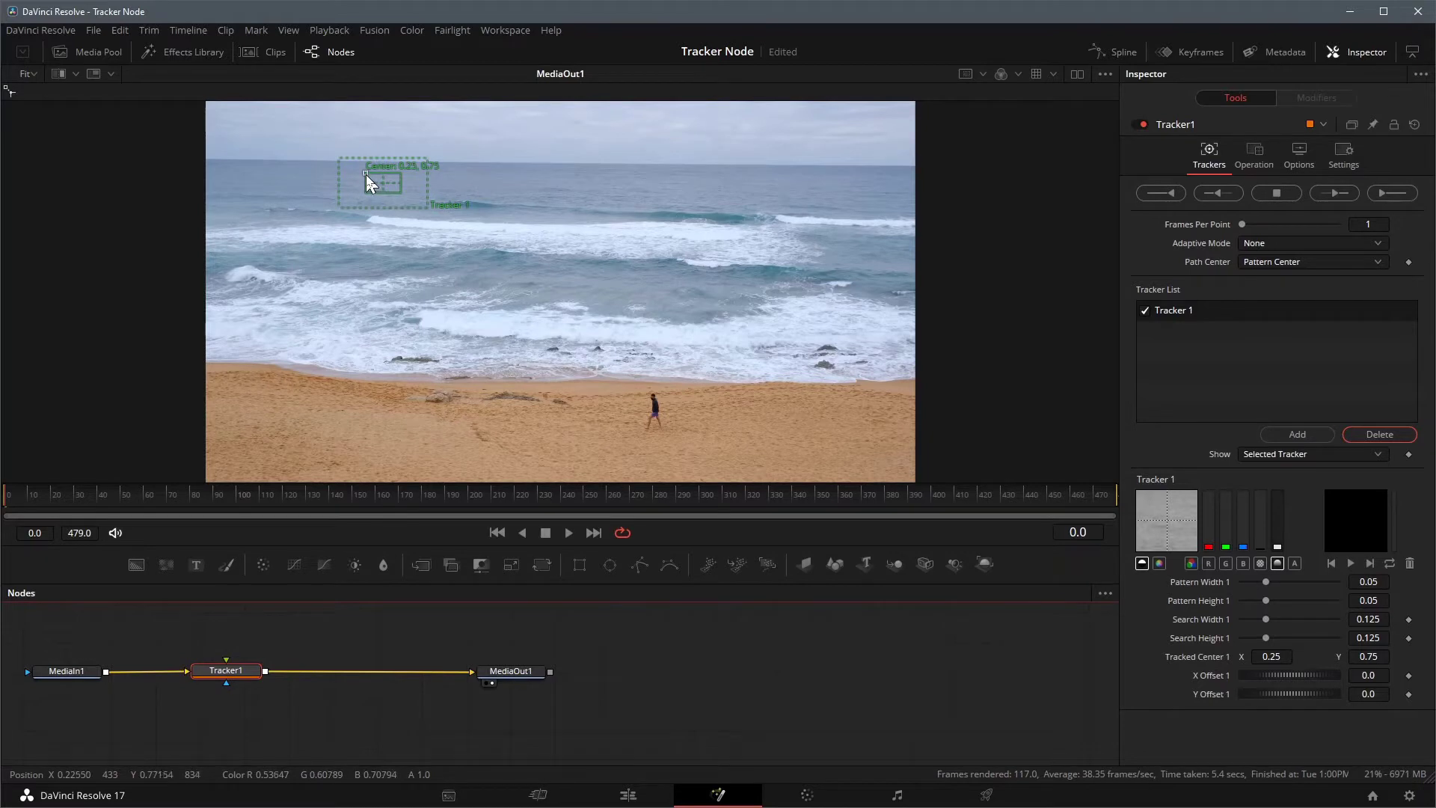
Step: Place the tracker pattern over the person walking on the beach and resize its box to fit closely around them
{"action": "left_click_drag", "start_coordinate": [366, 174], "coordinate": [667, 428]}
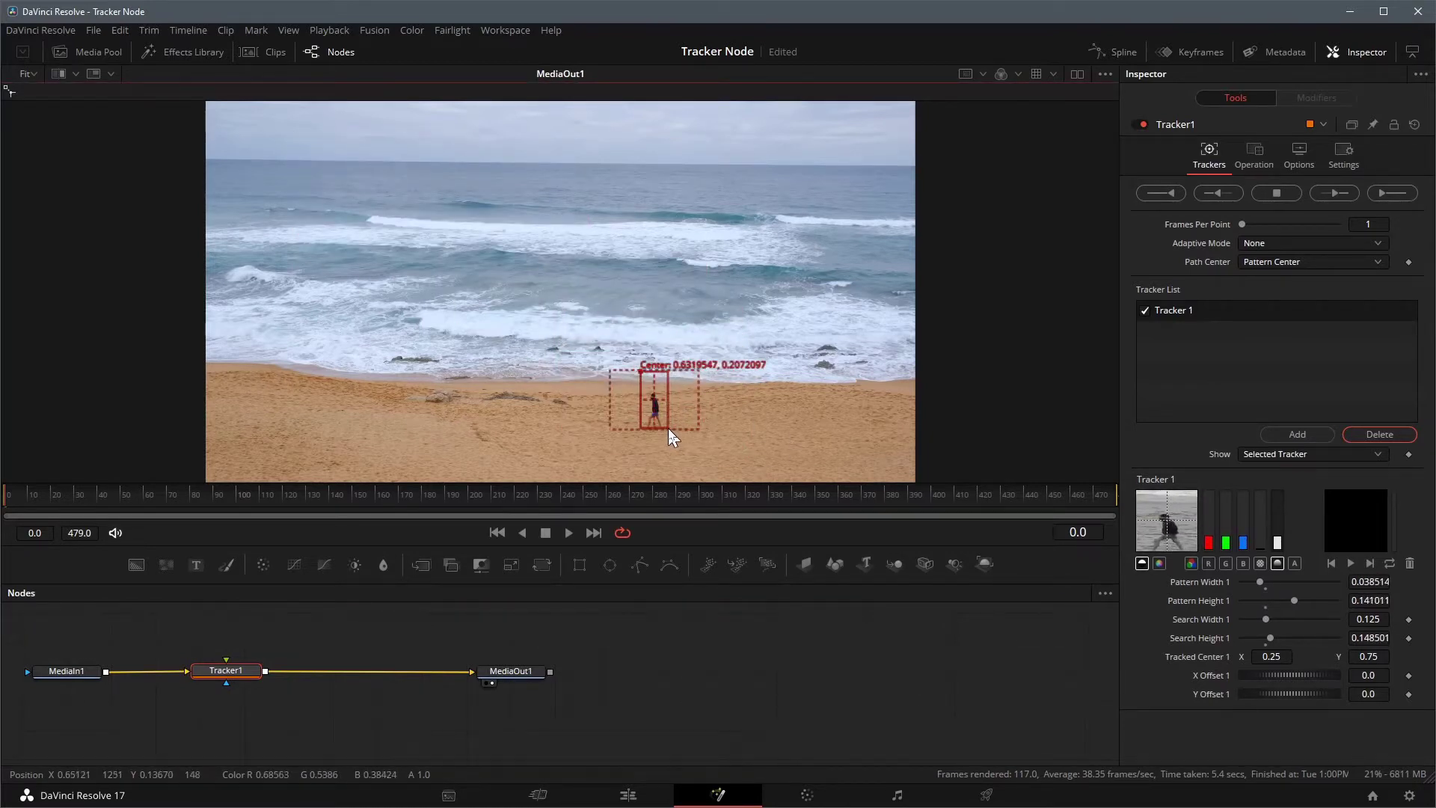
{"action": "left_click_drag", "start_coordinate": [640, 372], "coordinate": [640, 391]}
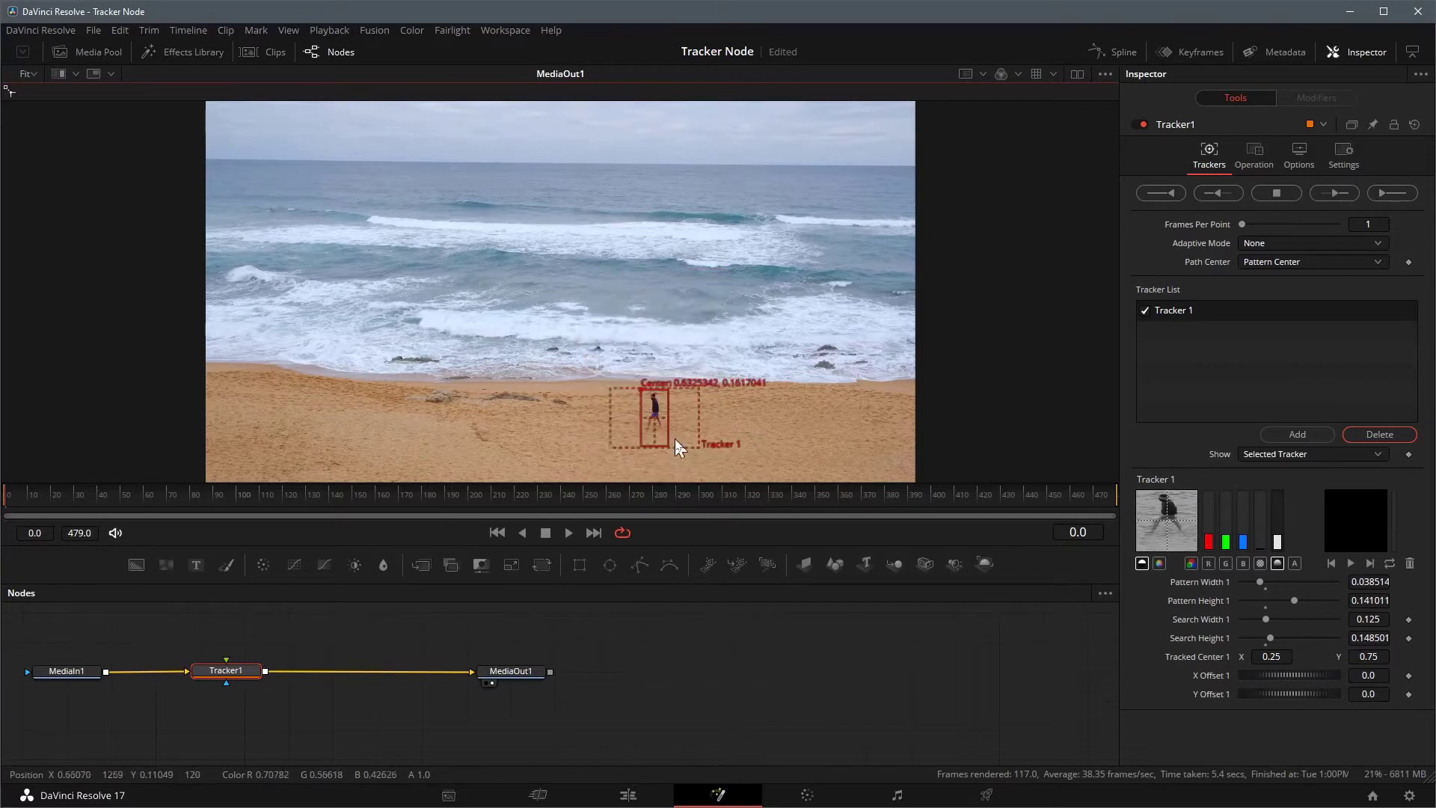
{"action": "left_click_drag", "start_coordinate": [667, 446], "coordinate": [643, 389]}
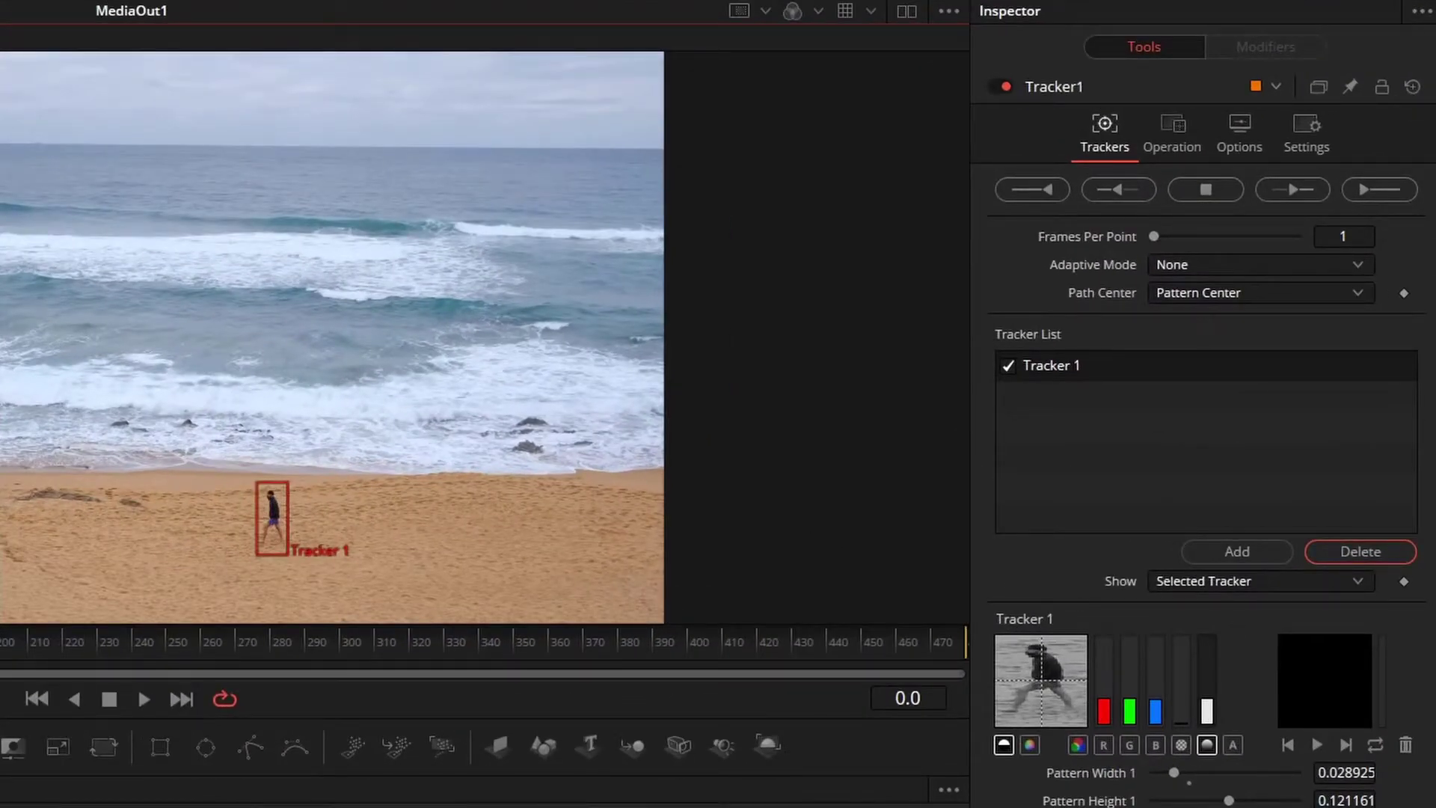
Step: Track the walking person forward from the current frame to the clip's end and dismiss the render report
{"action": "left_click", "coordinate": [1292, 192]}
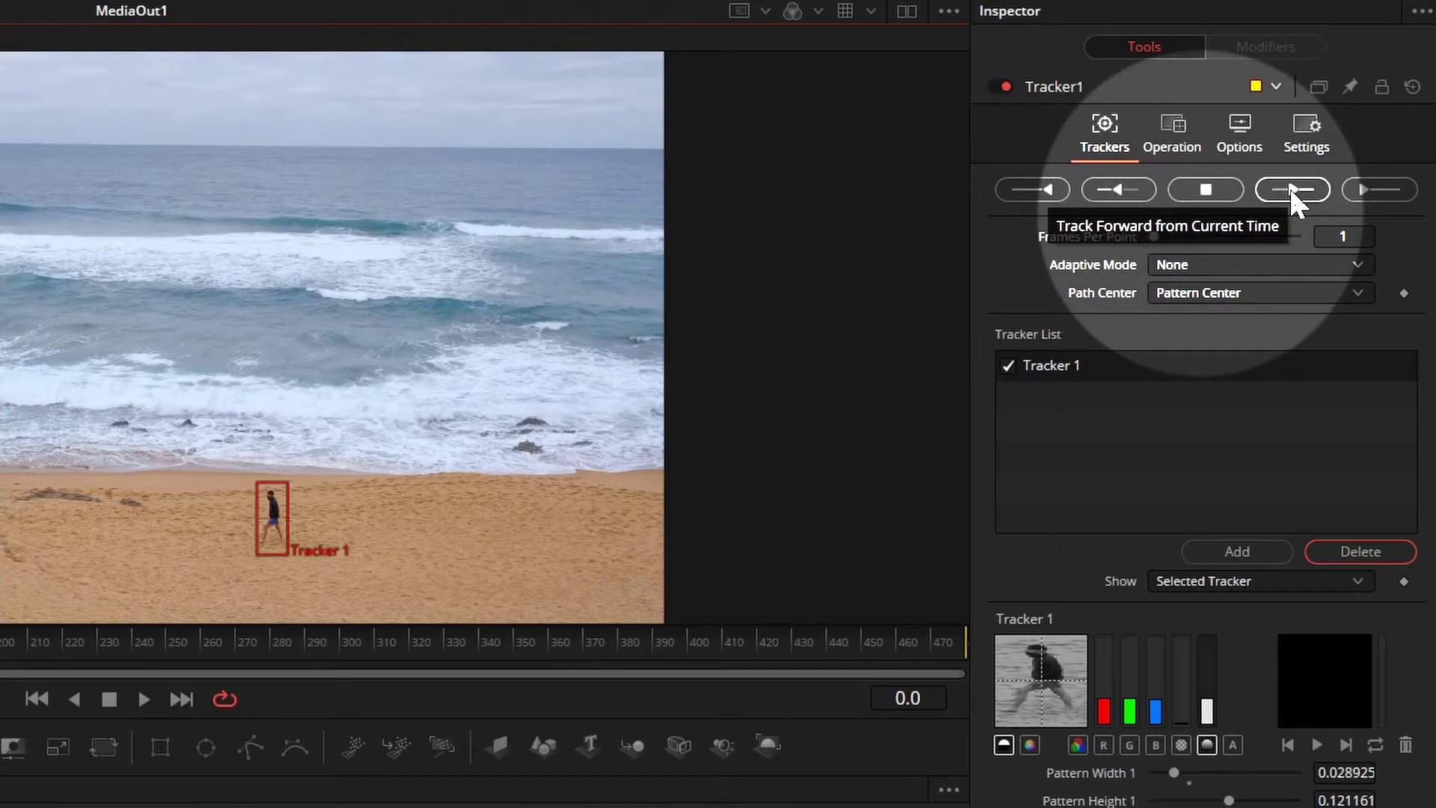
{"action": "left_click", "coordinate": [1292, 191]}
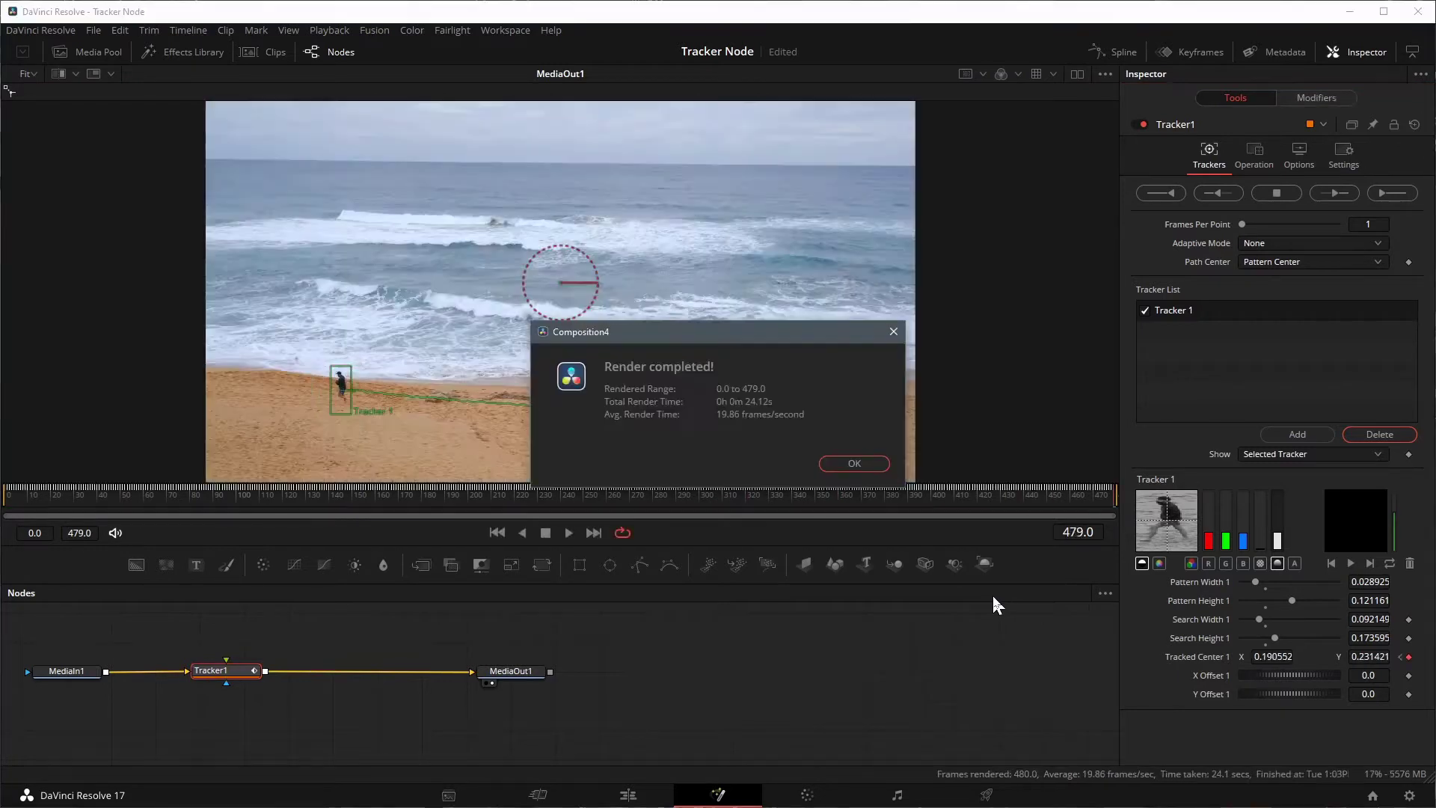
{"action": "left_click", "coordinate": [851, 465]}
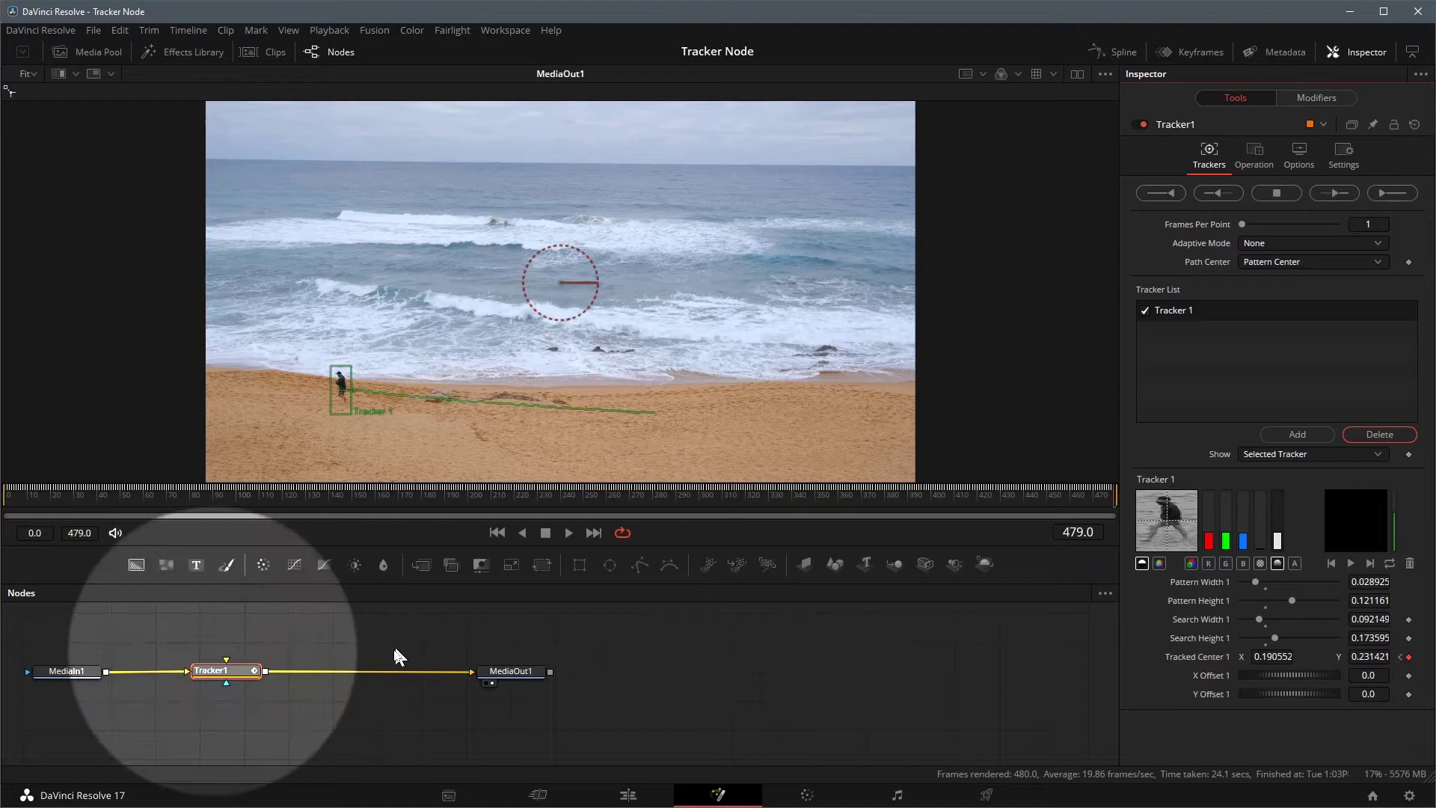
Step: Add a Text node connected to Tracker1's foreground input, with the text "Tracking"
{"action": "left_click_drag", "start_coordinate": [196, 565], "coordinate": [227, 668]}
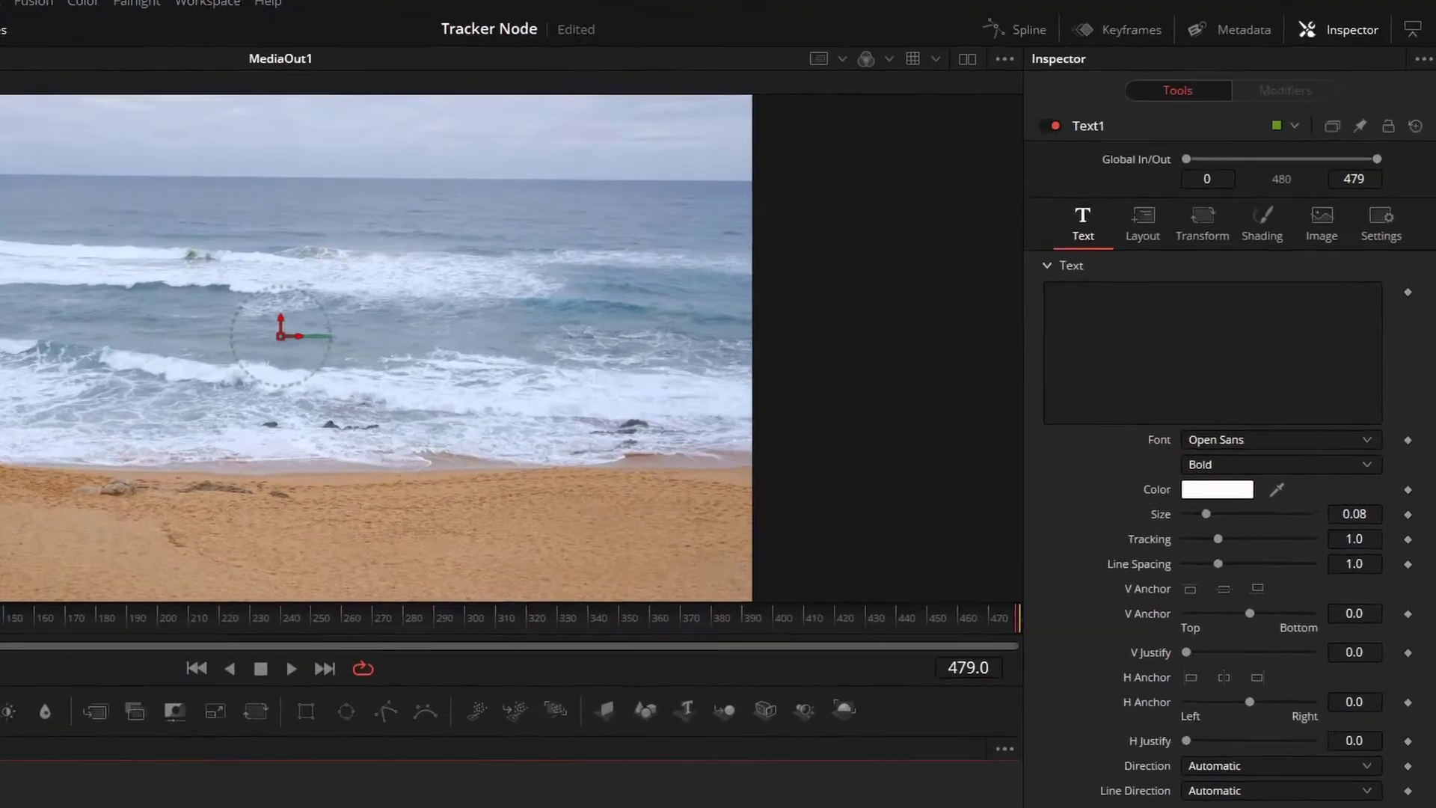
{"action": "left_click", "coordinate": [1173, 276]}
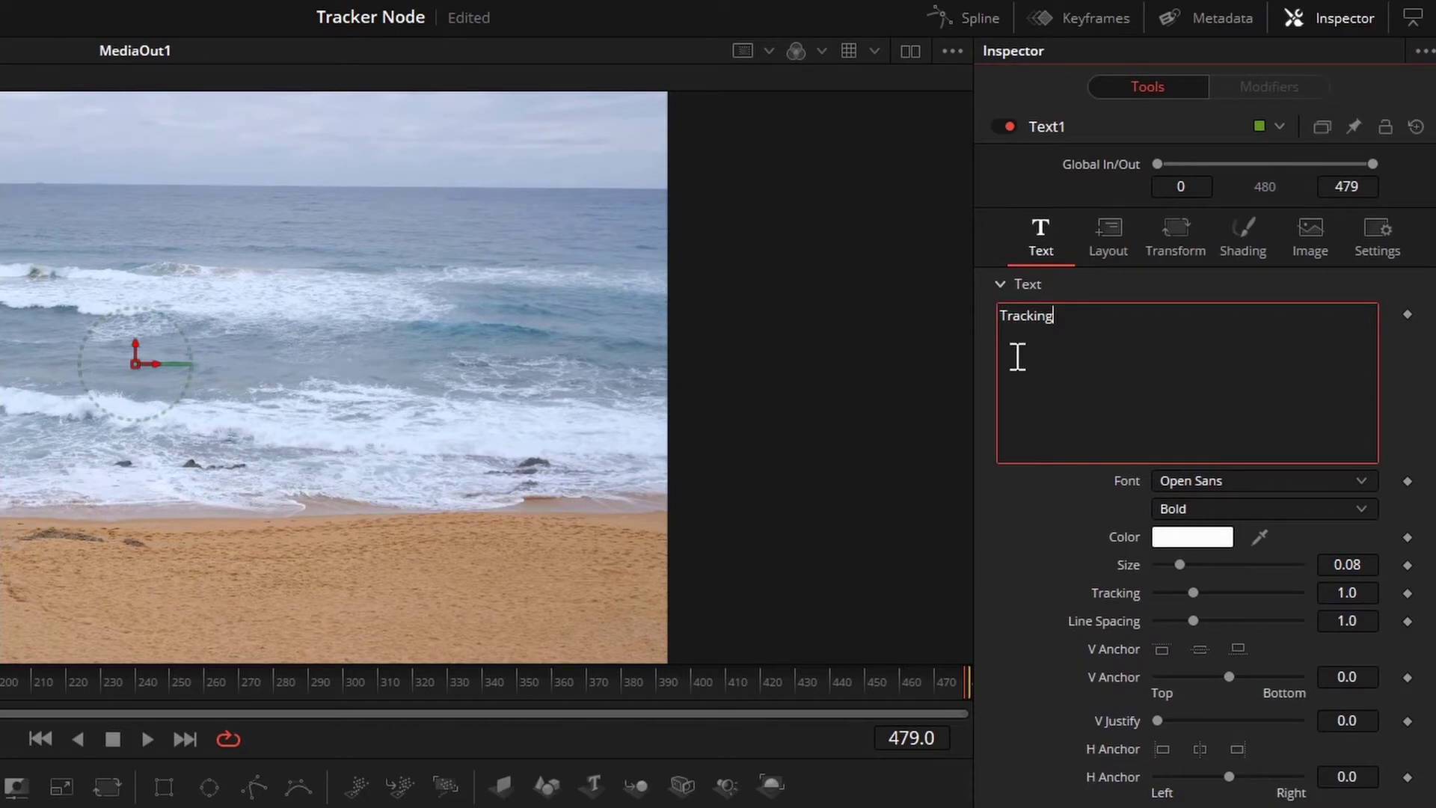
{"action": "left_click", "coordinate": [1033, 510]}
{"action": "left_click", "coordinate": [389, 754]}
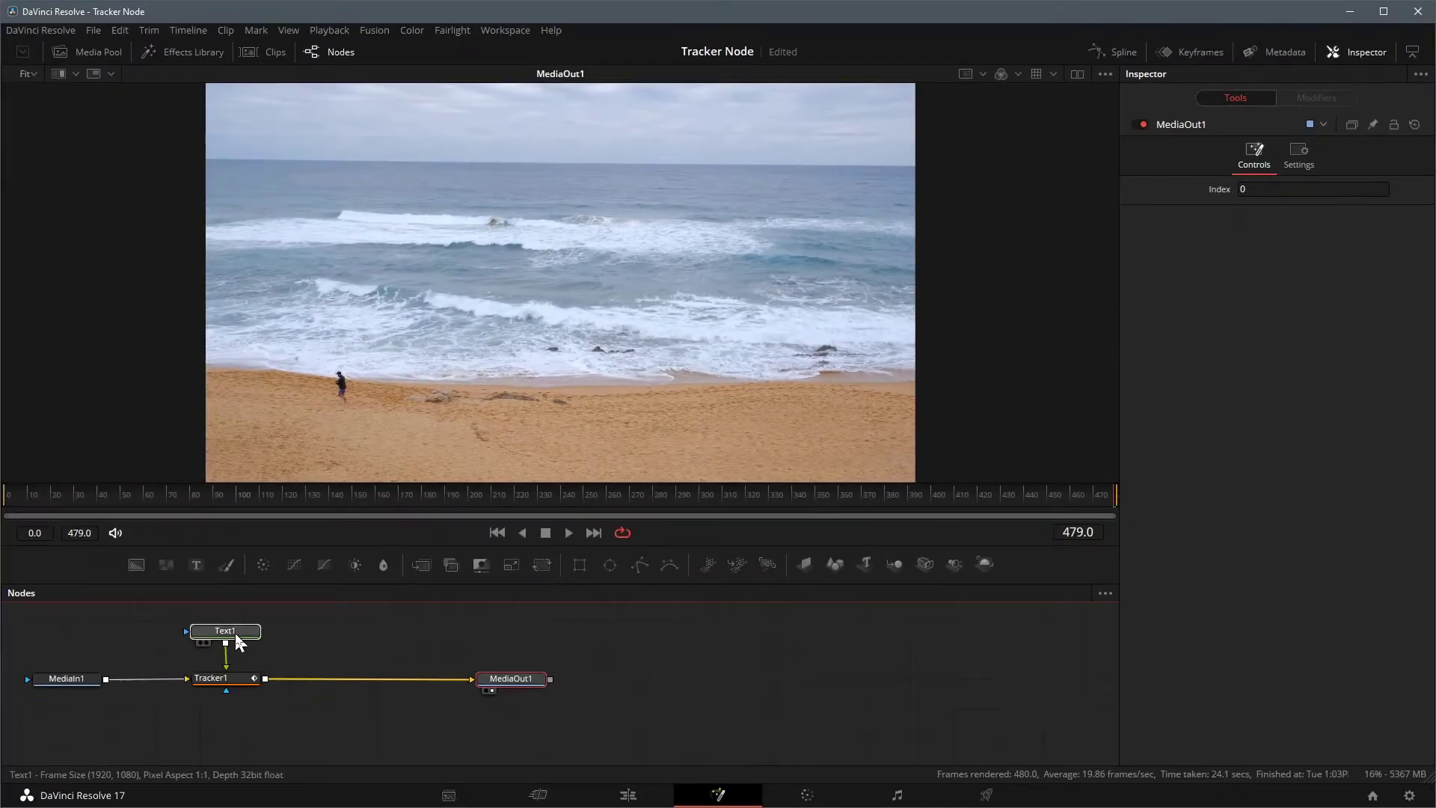
Step: Set the operation of Tracker1 to Match Move
{"action": "left_click", "coordinate": [236, 634]}
{"action": "left_click", "coordinate": [236, 675]}
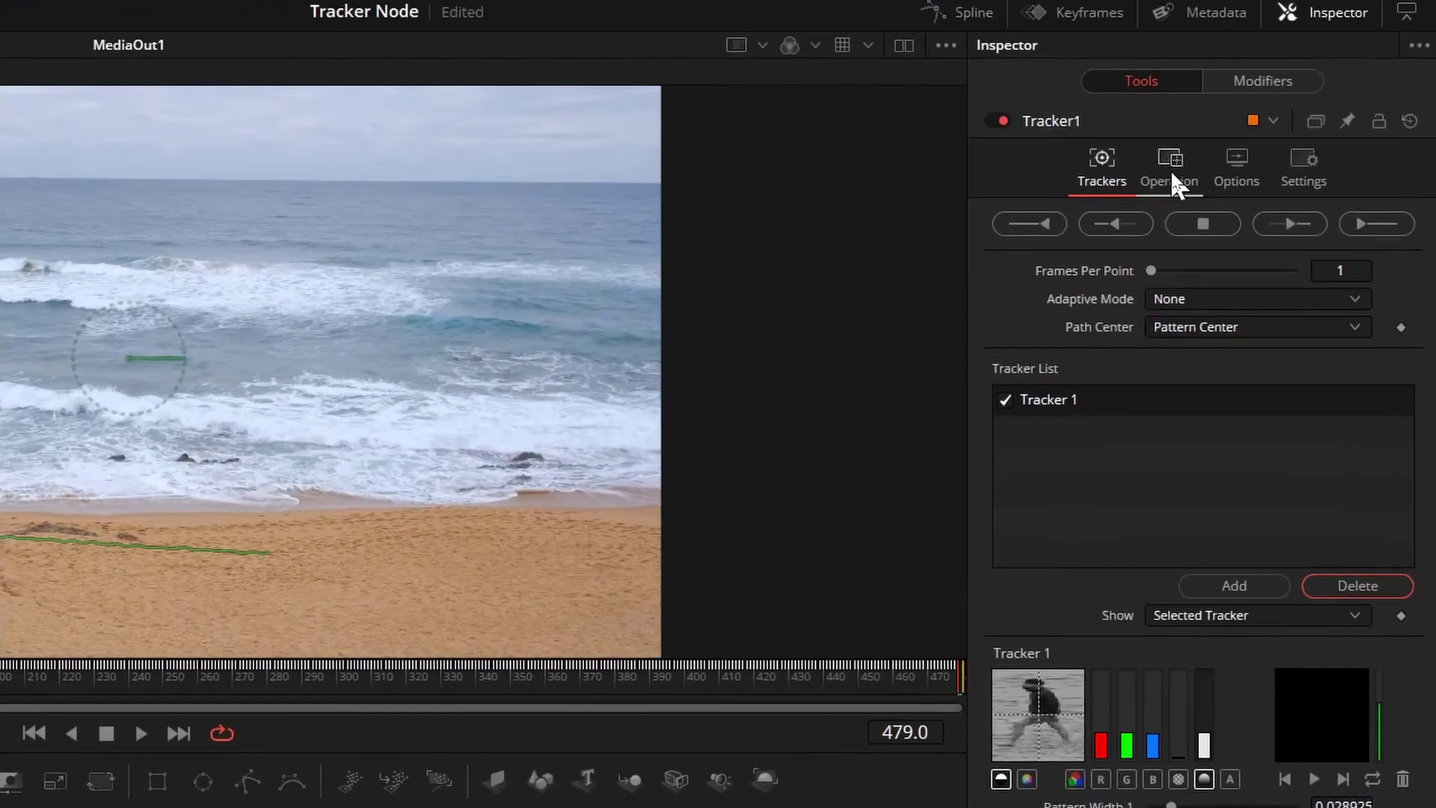
{"action": "left_click", "coordinate": [1253, 155]}
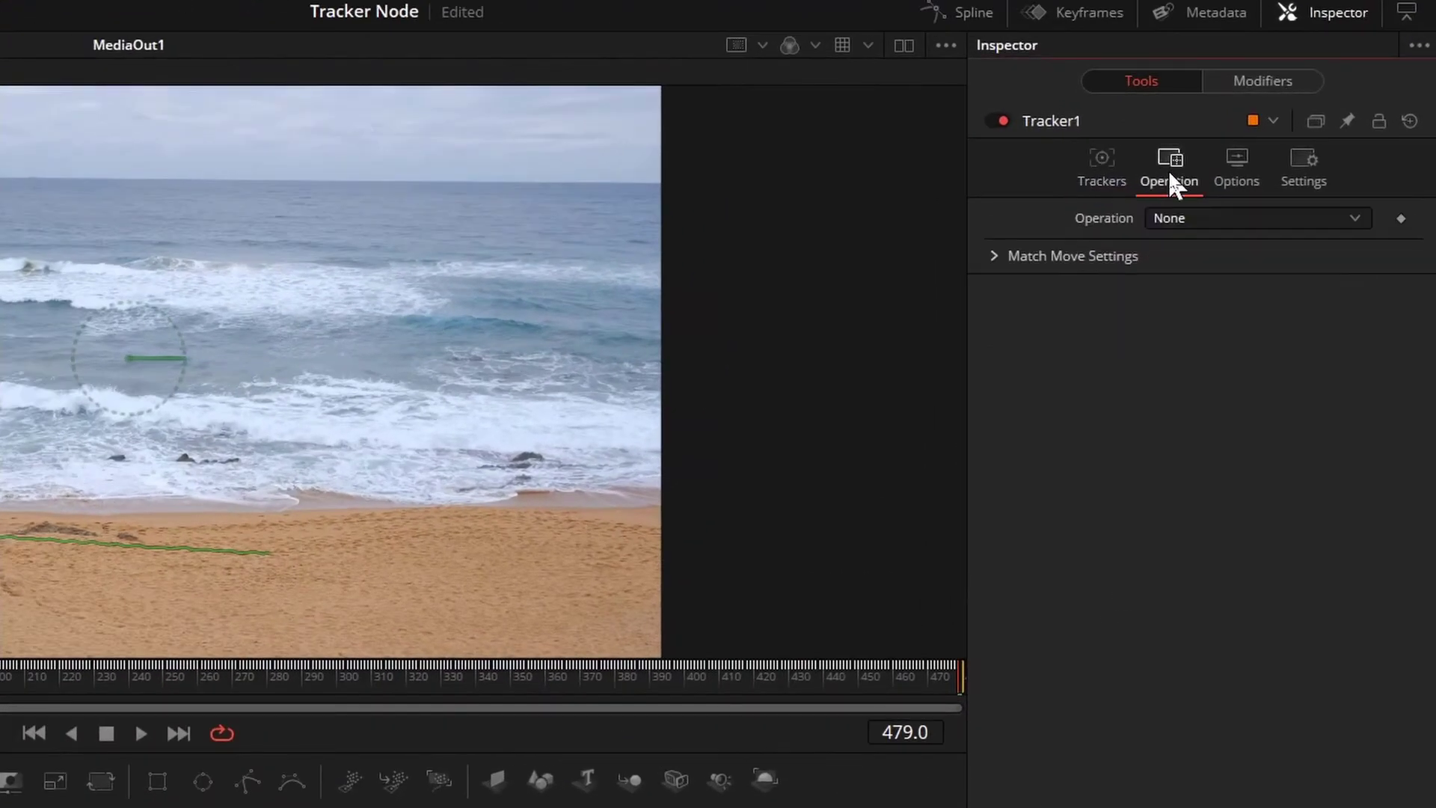
{"action": "left_click", "coordinate": [1355, 217]}
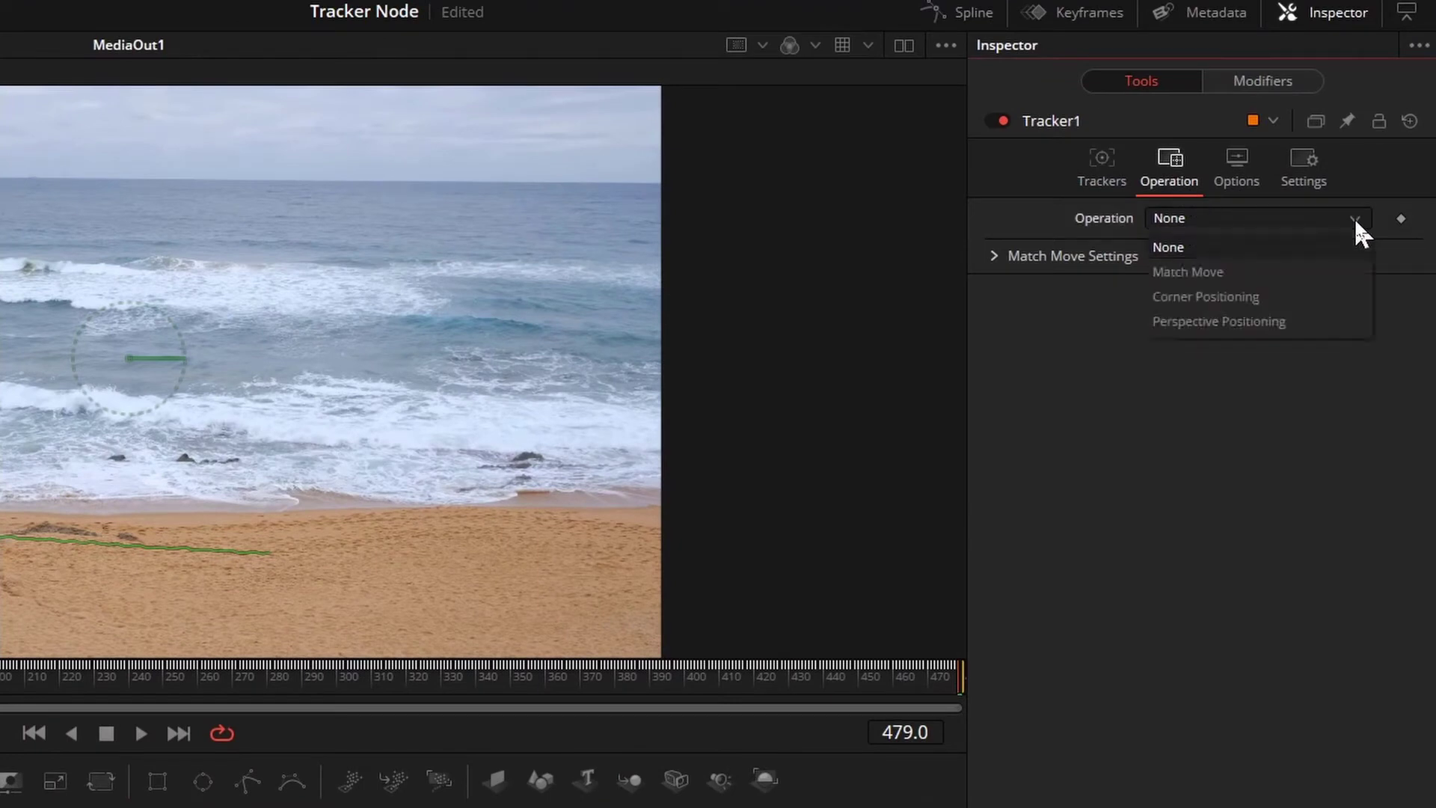
{"action": "left_click", "coordinate": [1179, 271]}
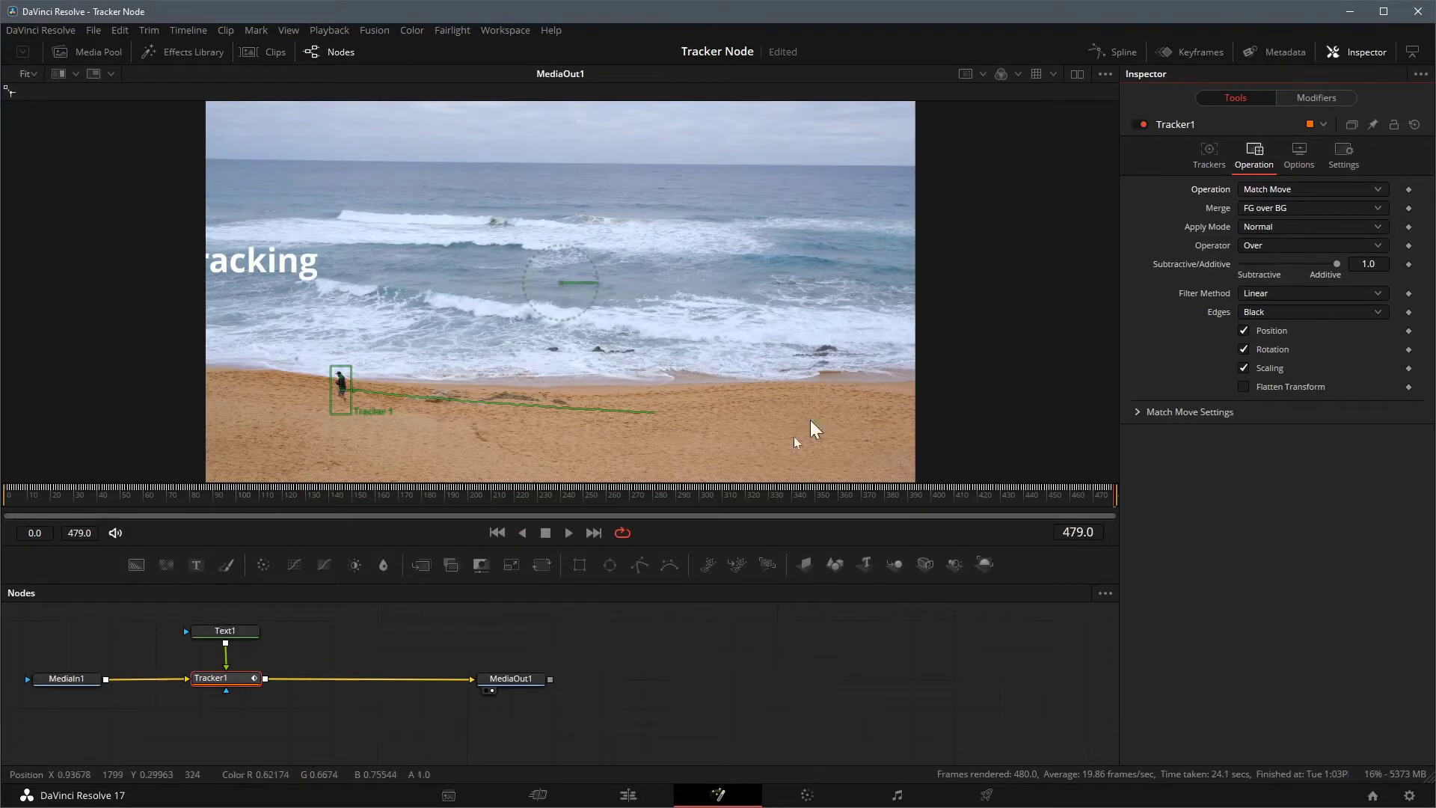
Step: Move the "Tracking" text in the viewer so it sits just above the walking person's head
{"action": "left_click", "coordinate": [225, 633]}
{"action": "left_click_drag", "start_coordinate": [251, 268], "coordinate": [343, 361]}
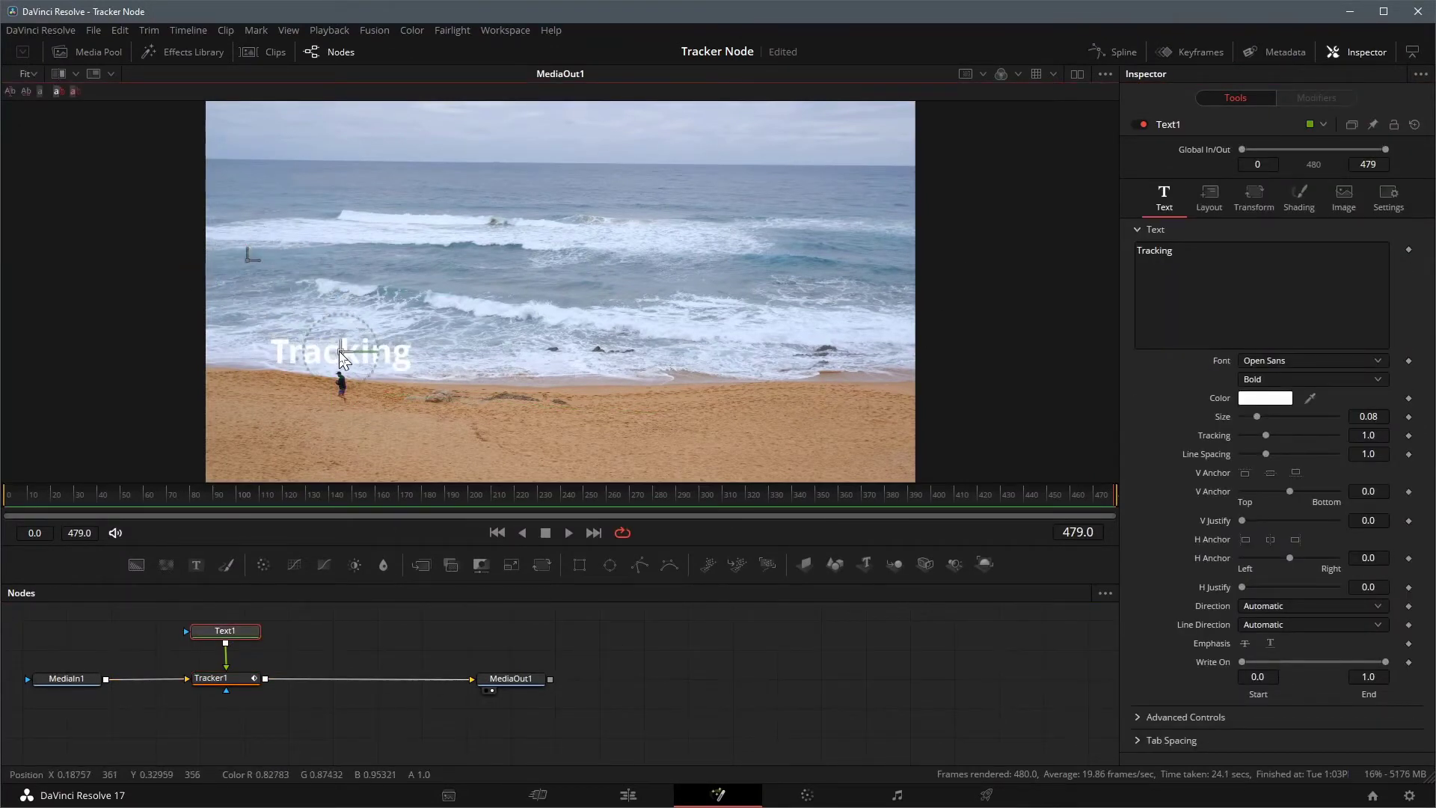
{"action": "left_click", "coordinate": [327, 638]}
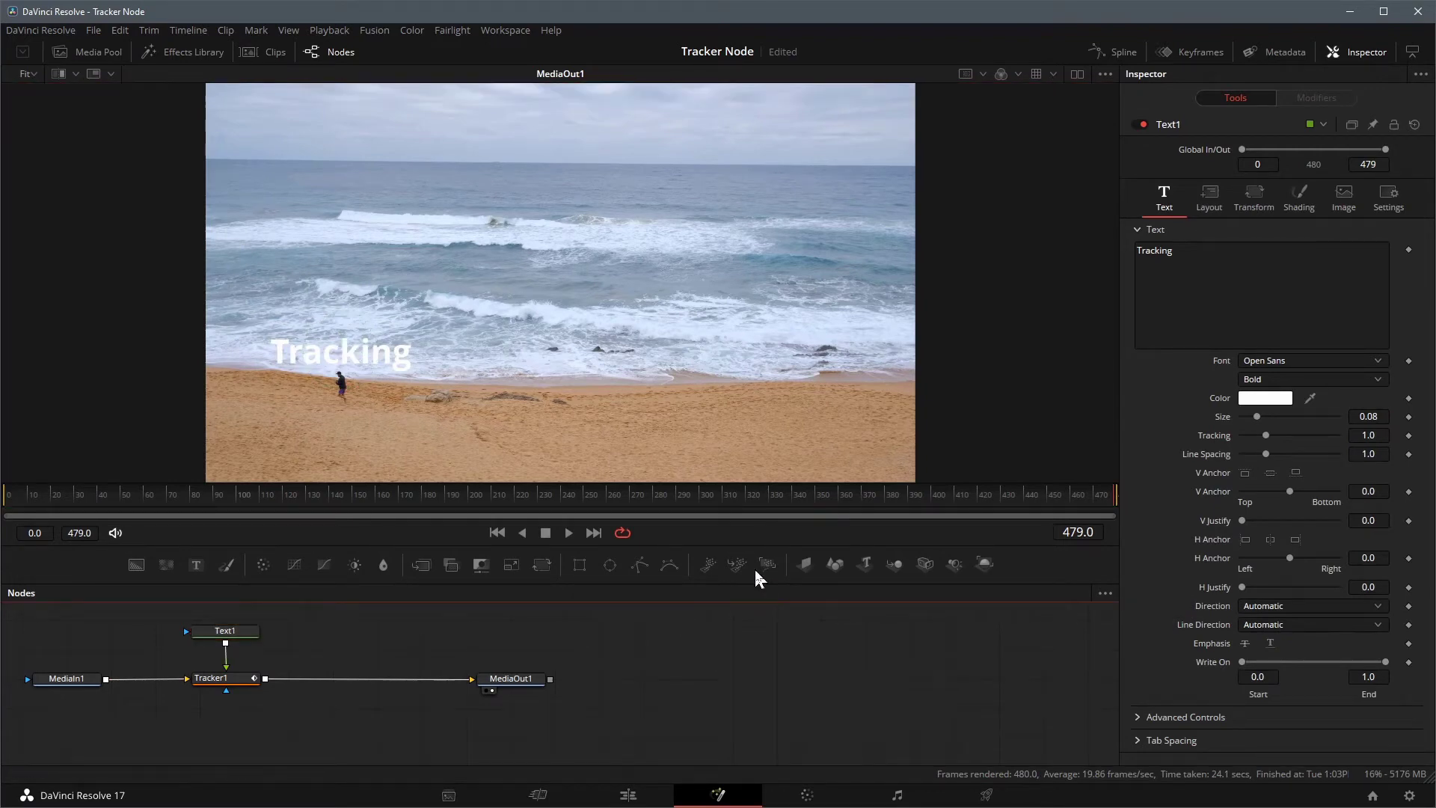
Step: Change the color of the "Tracking" text to orange using the basic colors
{"action": "left_click", "coordinate": [1272, 399]}
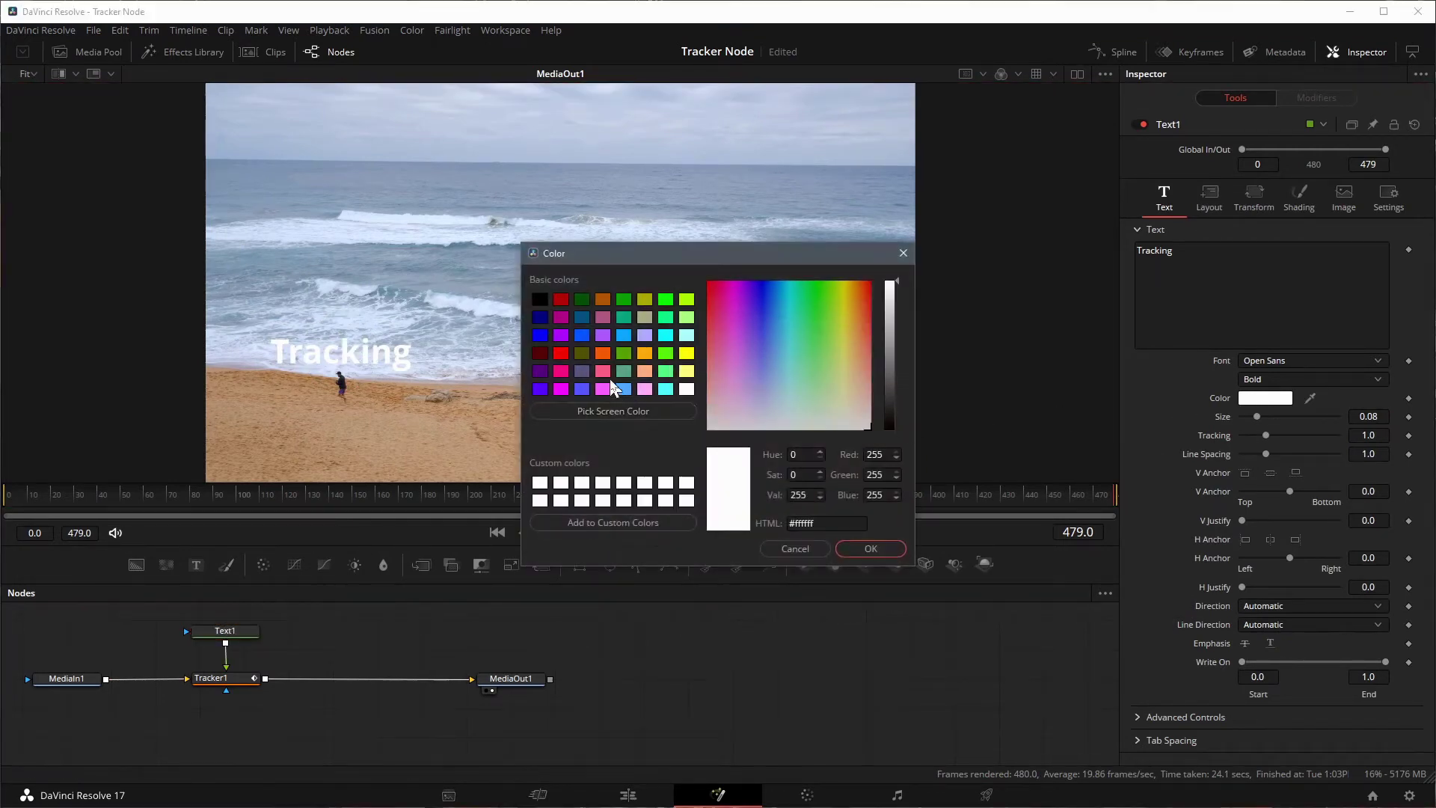
{"action": "left_click", "coordinate": [603, 358]}
{"action": "left_click", "coordinate": [869, 554]}
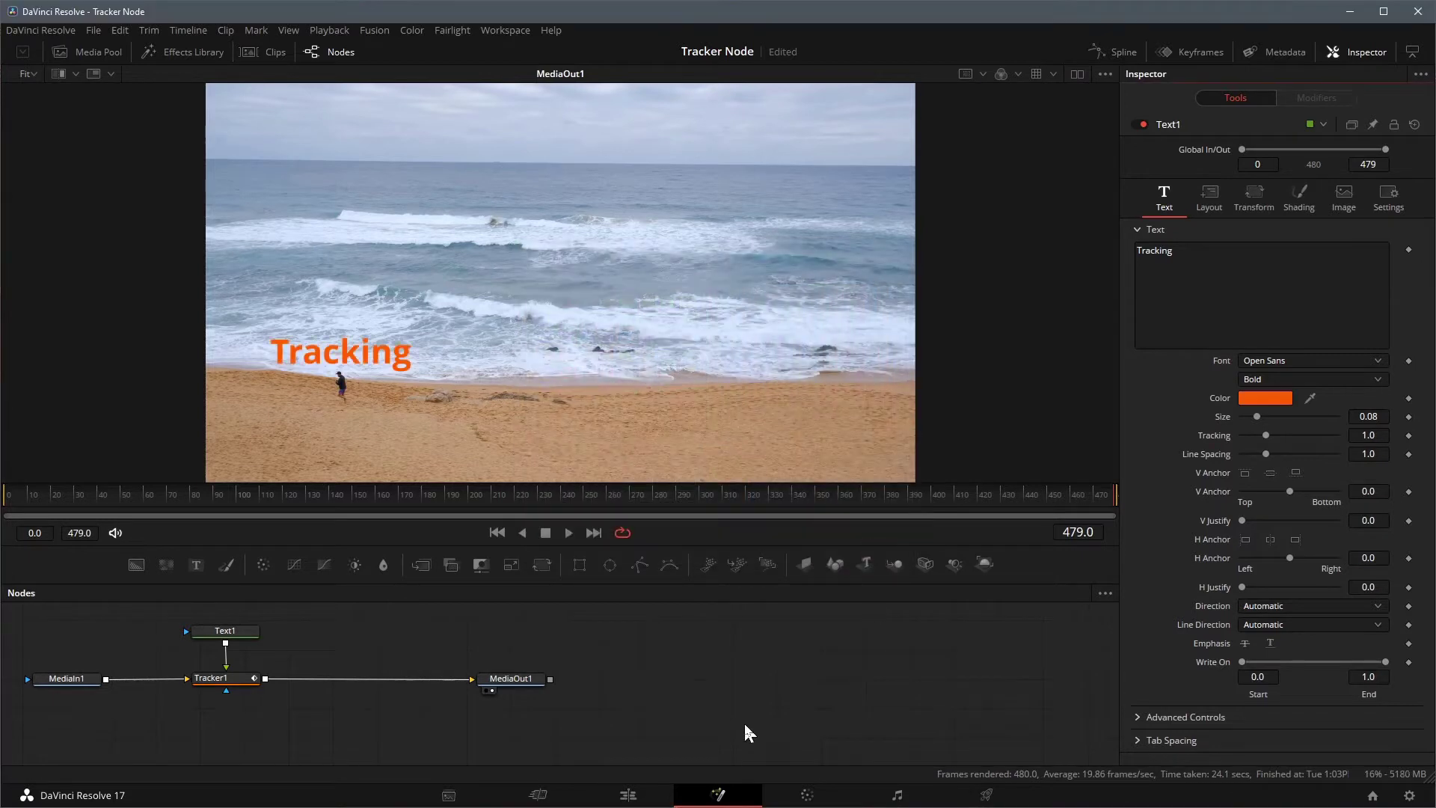
Step: Play back the composition to check how the text follows the walking person
{"action": "left_click", "coordinate": [738, 708]}
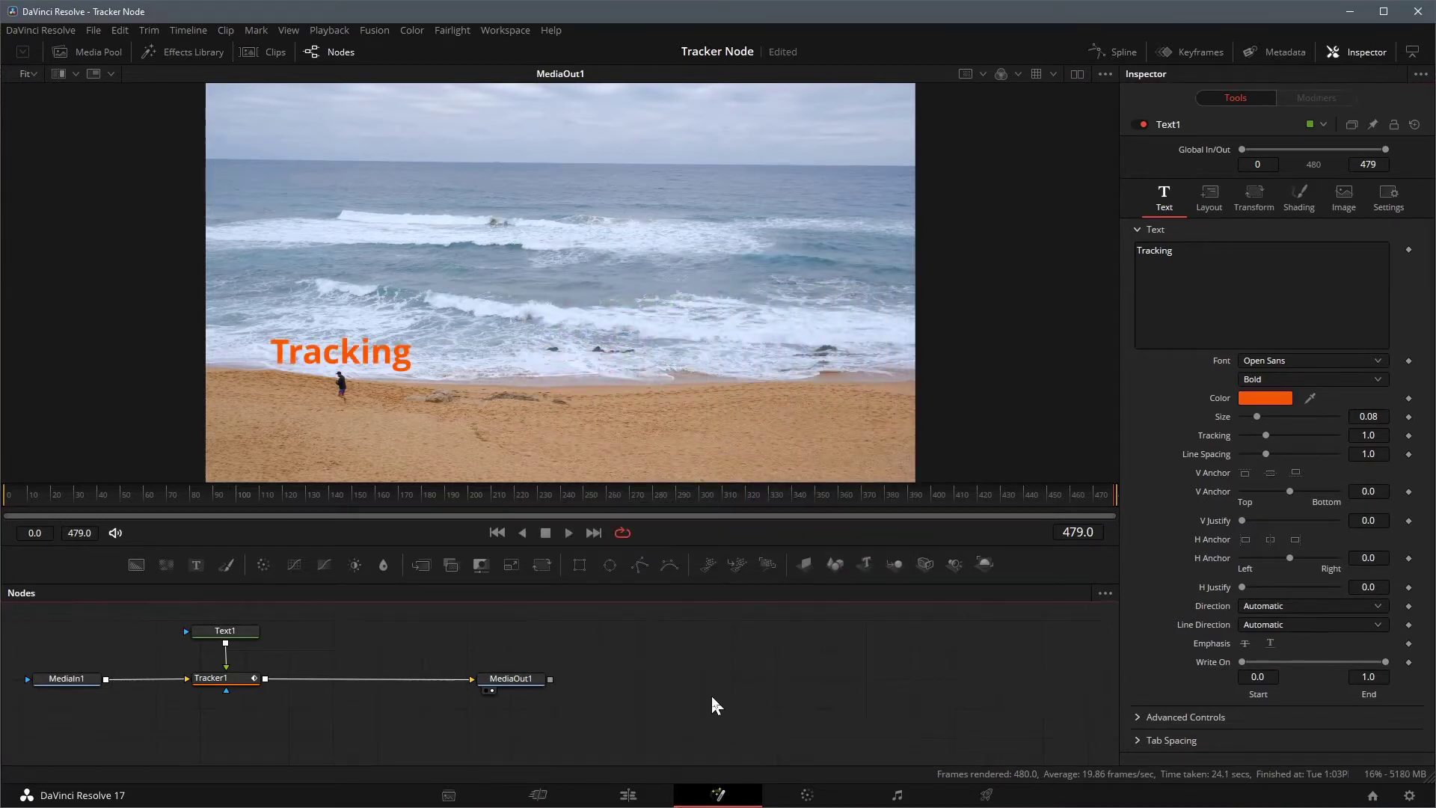
{"action": "left_click", "coordinate": [569, 532]}
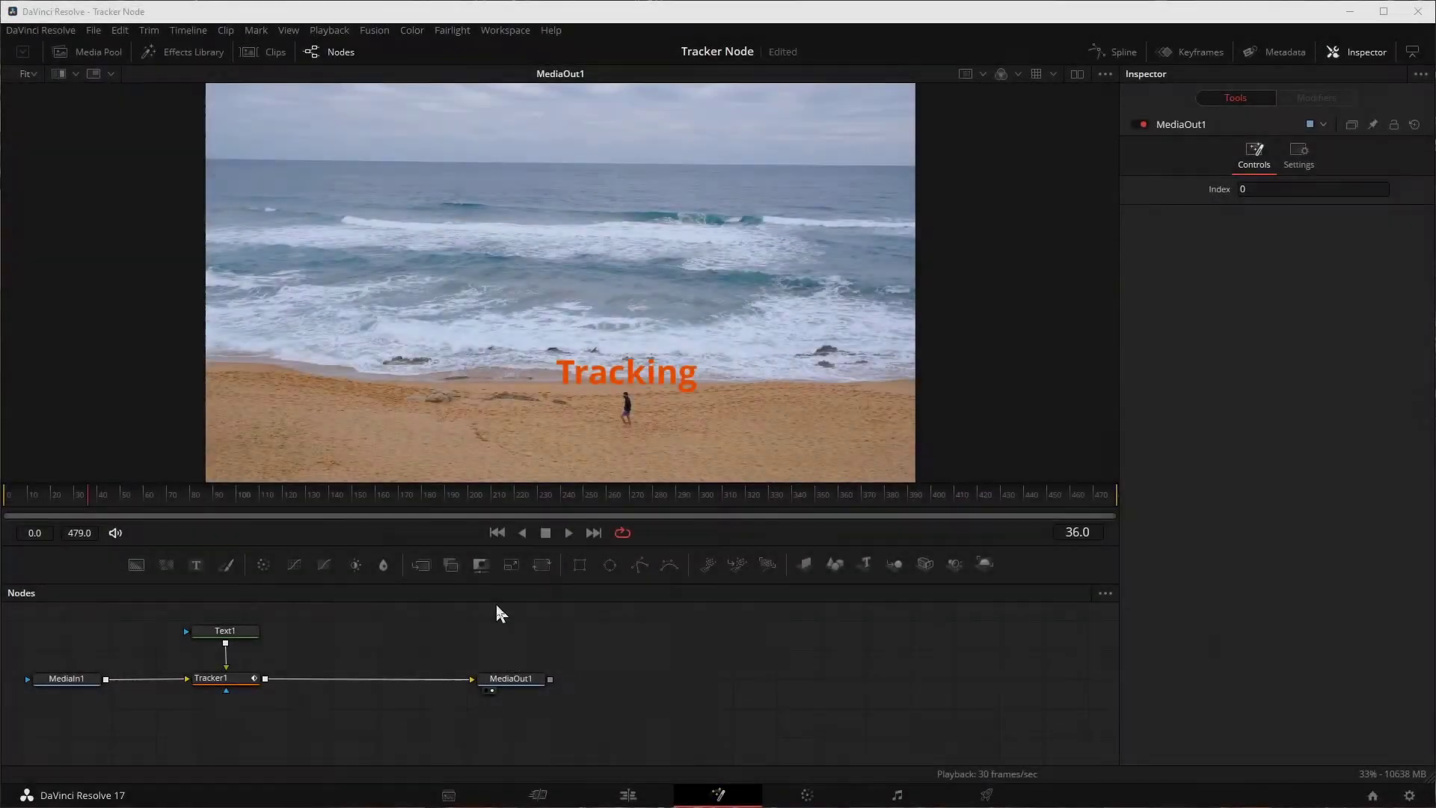
{"action": "left_click", "coordinate": [675, 656]}
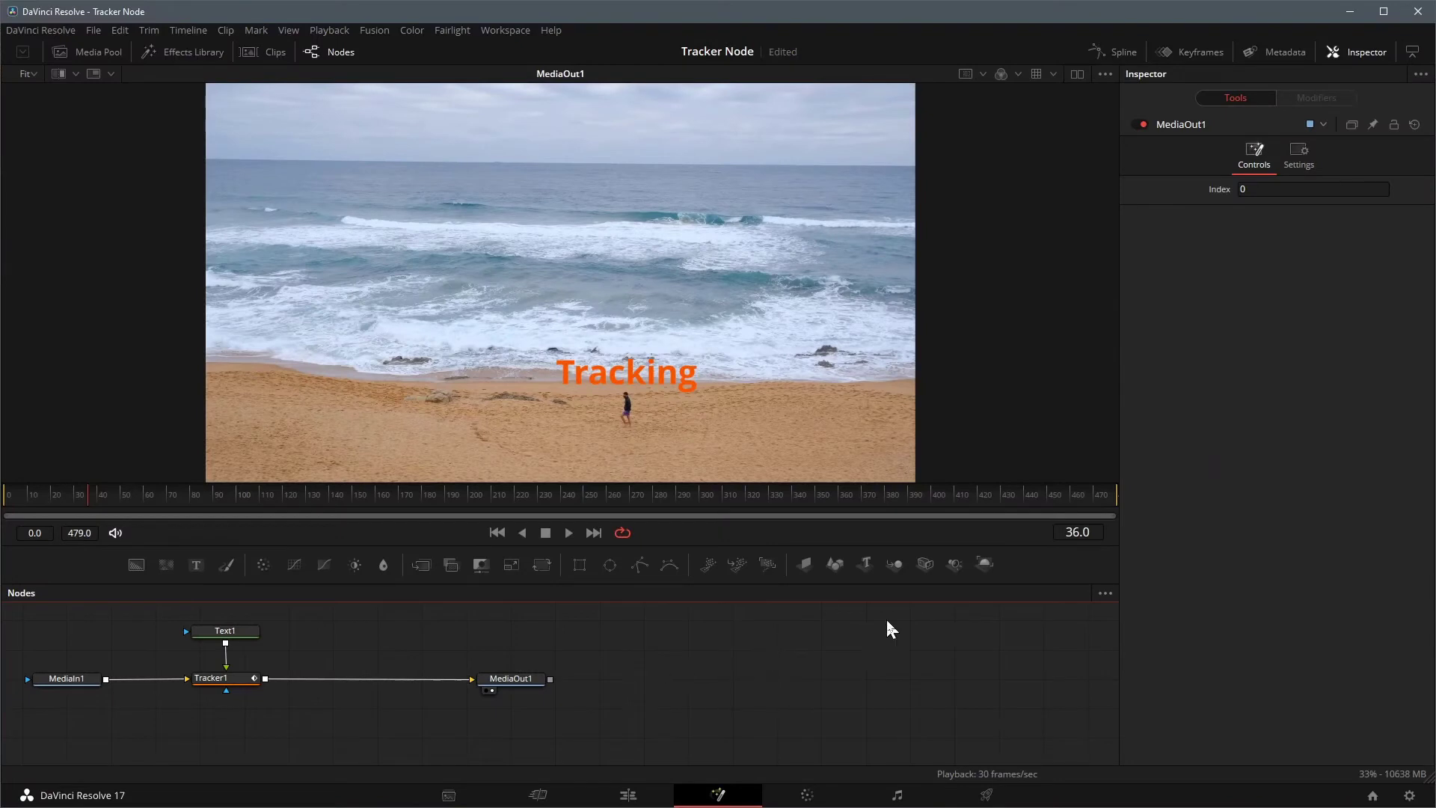
Step: Add a Text 3D node connected to a new Renderer 3D node, and show the renderer's output in the viewer
{"action": "left_click_drag", "start_coordinate": [864, 564], "coordinate": [695, 671]}
{"action": "left_click_drag", "start_coordinate": [984, 564], "coordinate": [909, 665]}
{"action": "left_click_drag", "start_coordinate": [733, 669], "coordinate": [879, 664]}
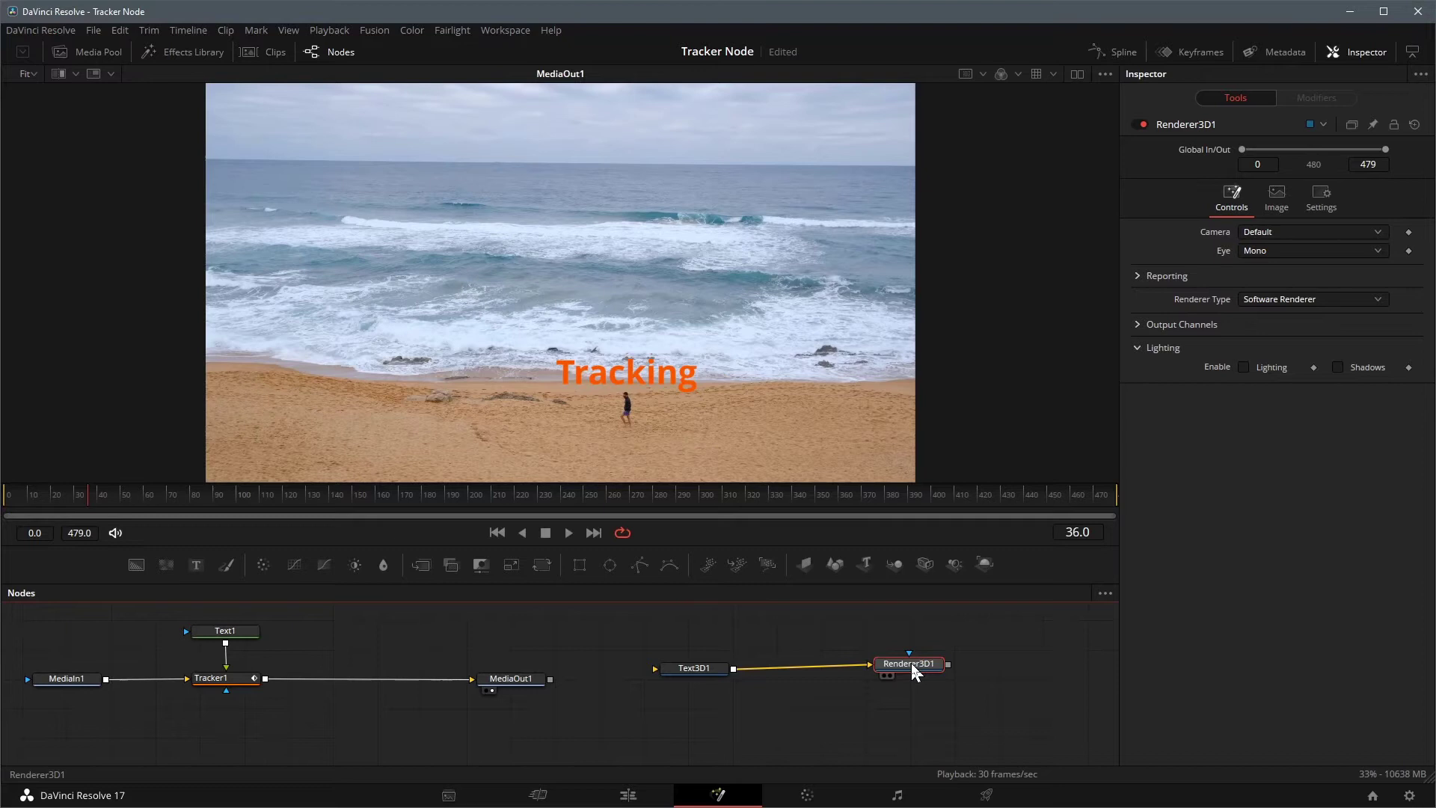
{"action": "left_click_drag", "start_coordinate": [911, 662], "coordinate": [763, 371]}
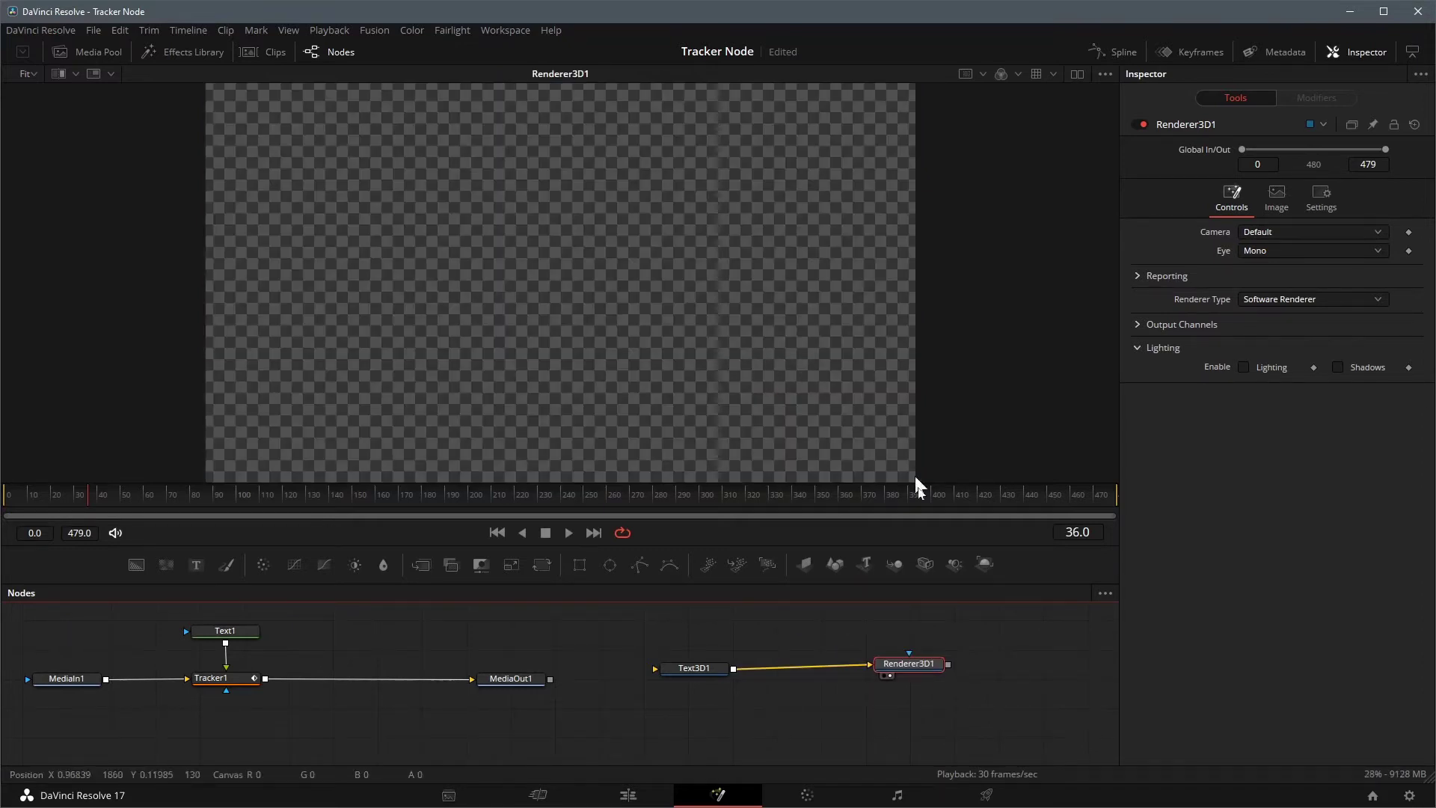
Step: Enter "Tracking" as the text of the Text3D1 node
{"action": "left_click_drag", "start_coordinate": [689, 672], "coordinate": [689, 667]}
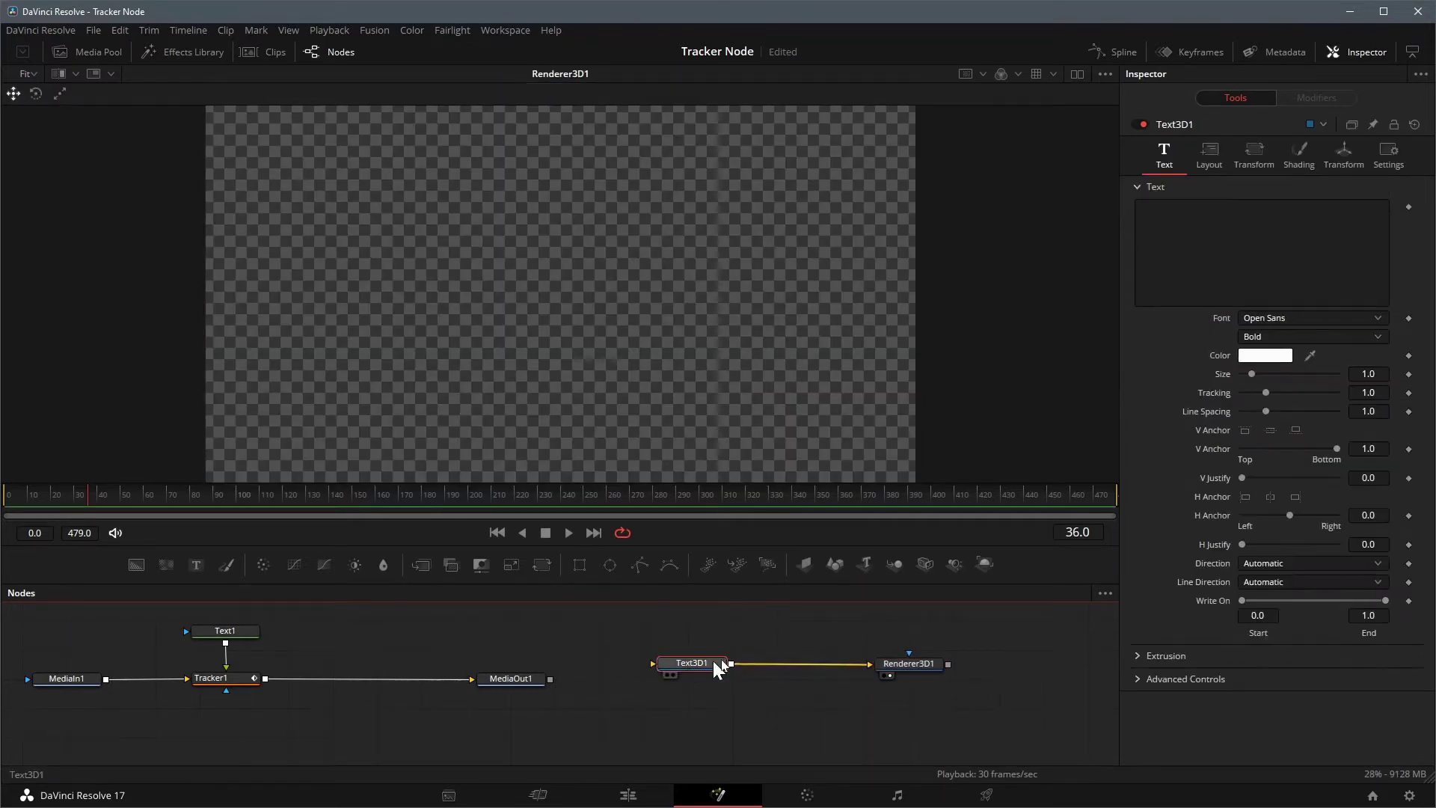
{"action": "left_click", "coordinate": [1197, 238]}
{"action": "type", "text": "Tracking"}
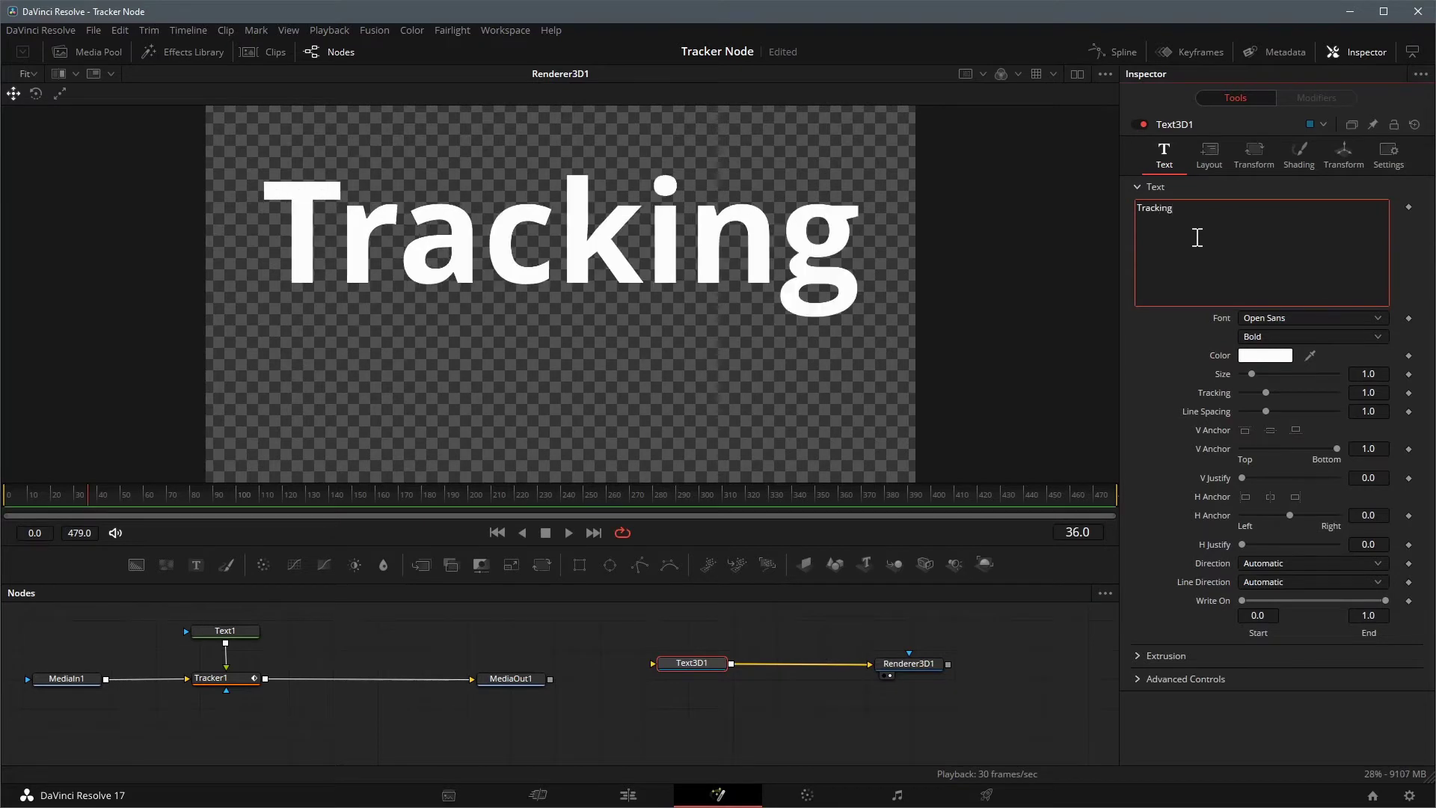
{"action": "left_click", "coordinate": [696, 664]}
{"action": "left_click", "coordinate": [917, 664]}
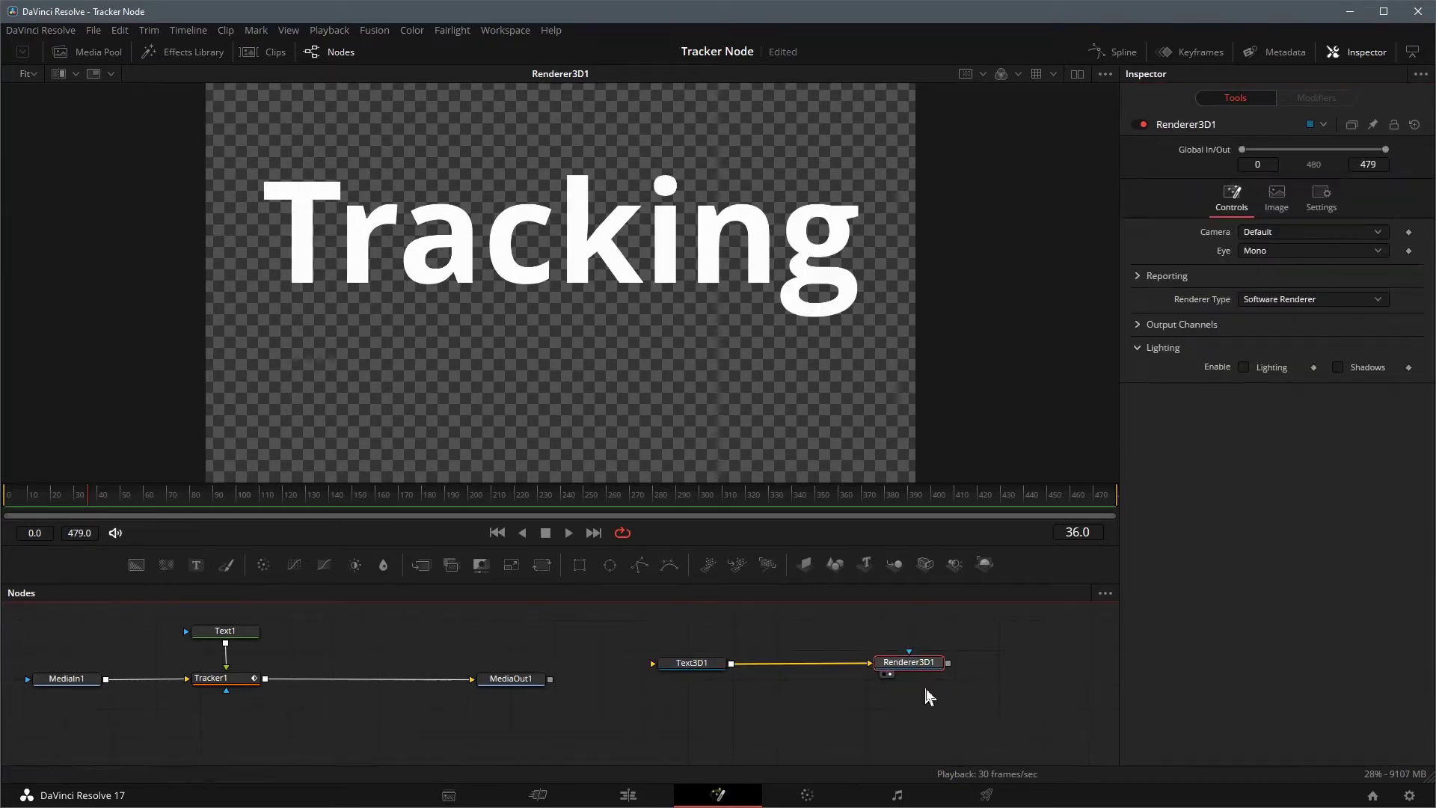
Step: Switch to dual viewers, showing Text3D1 in perspective beside the rendered output, and view the 3D text at an angle
{"action": "left_click", "coordinate": [707, 668]}
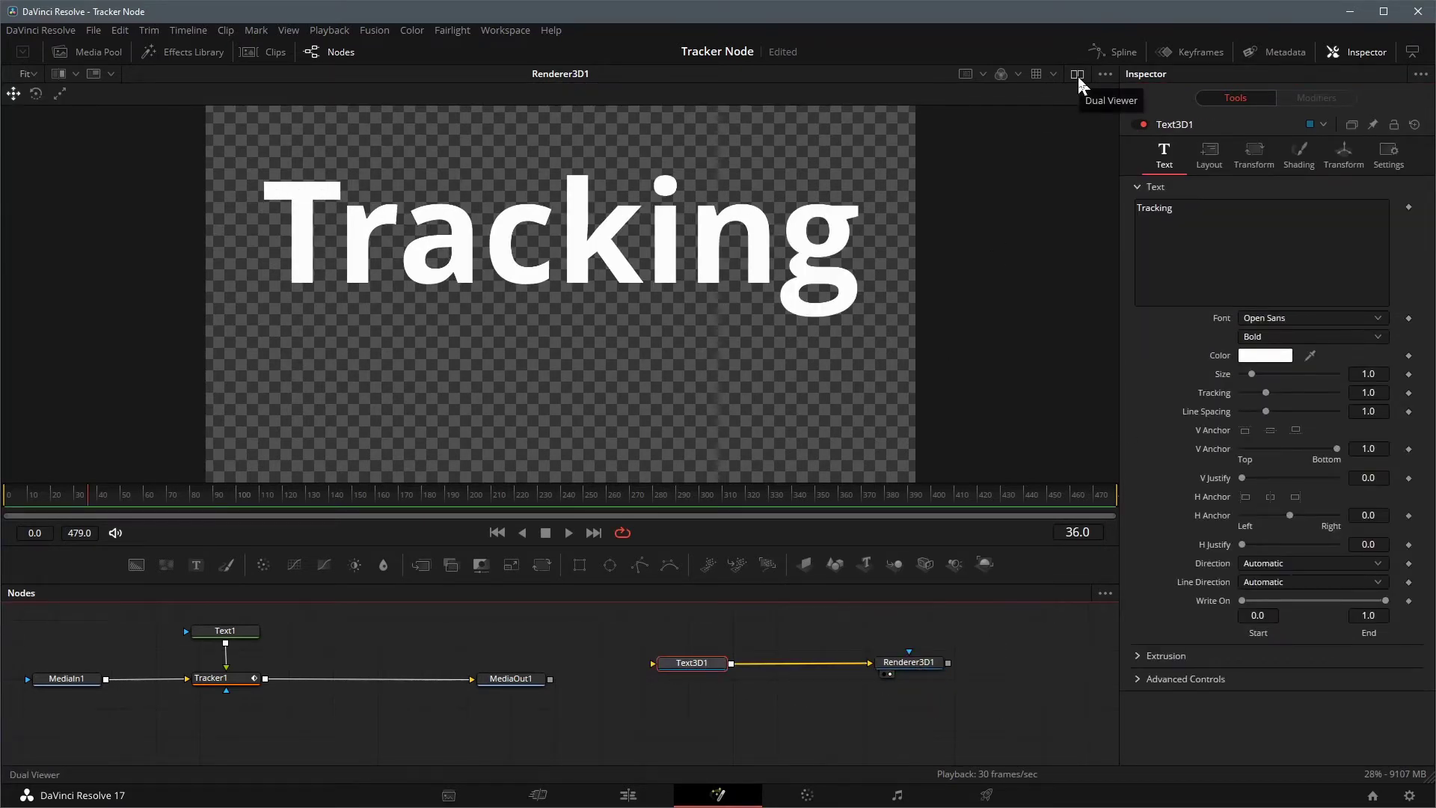
{"action": "left_click", "coordinate": [1077, 75]}
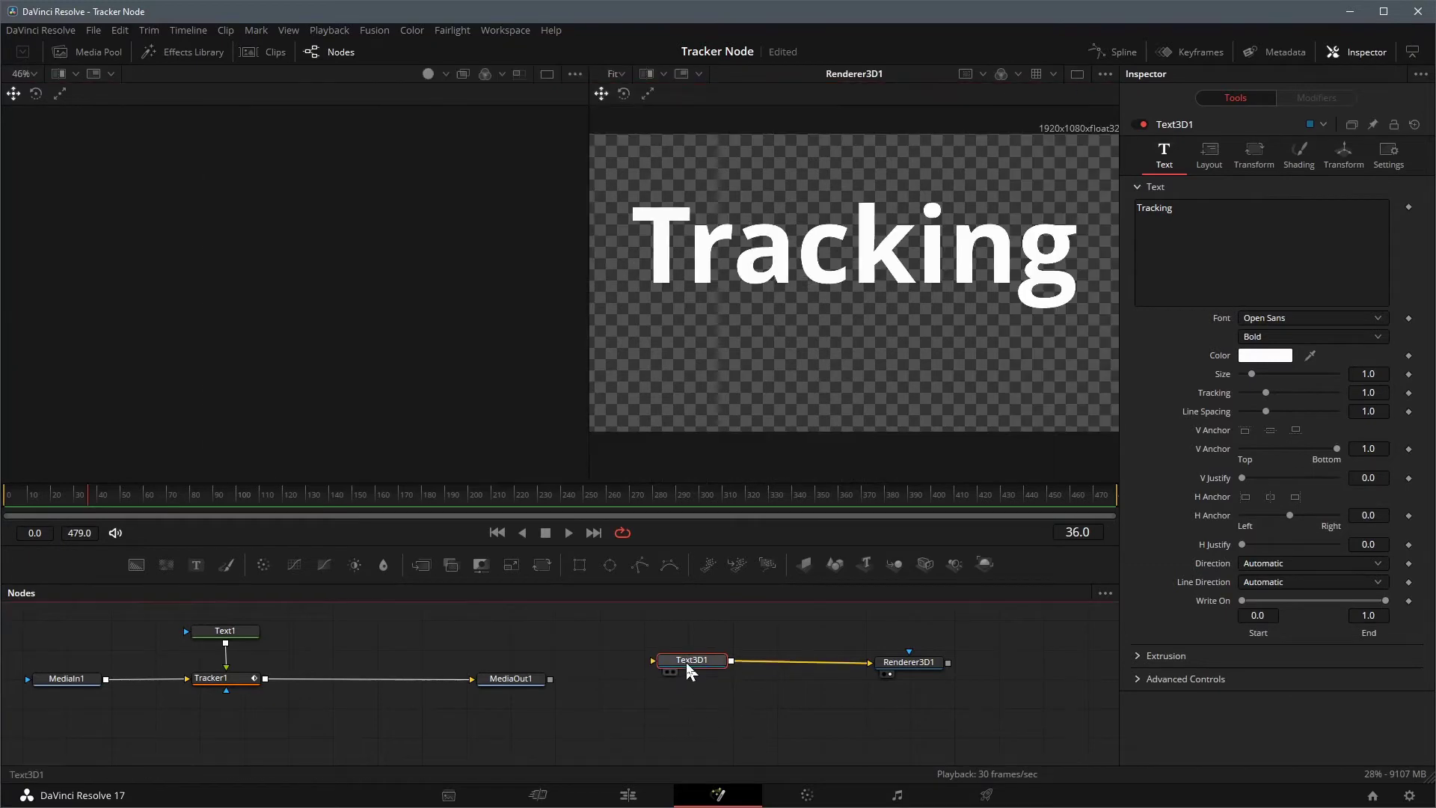
{"action": "left_click_drag", "start_coordinate": [685, 661], "coordinate": [389, 380]}
{"action": "left_click_drag", "start_coordinate": [428, 333], "coordinate": [434, 256]}
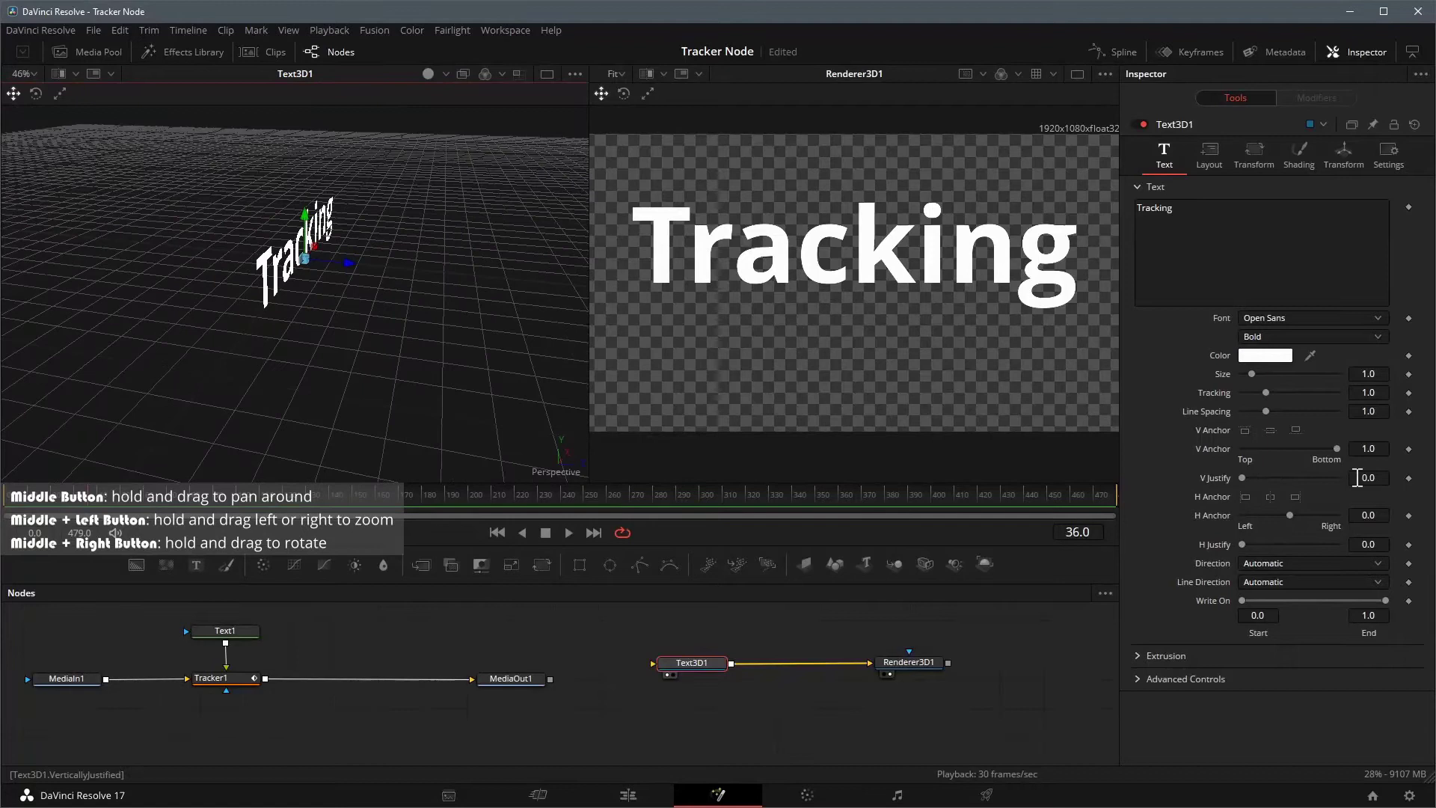
Step: Give the Text3D1 text an extrusion depth of about 0.0567 and color it orange
{"action": "left_click", "coordinate": [1166, 656]}
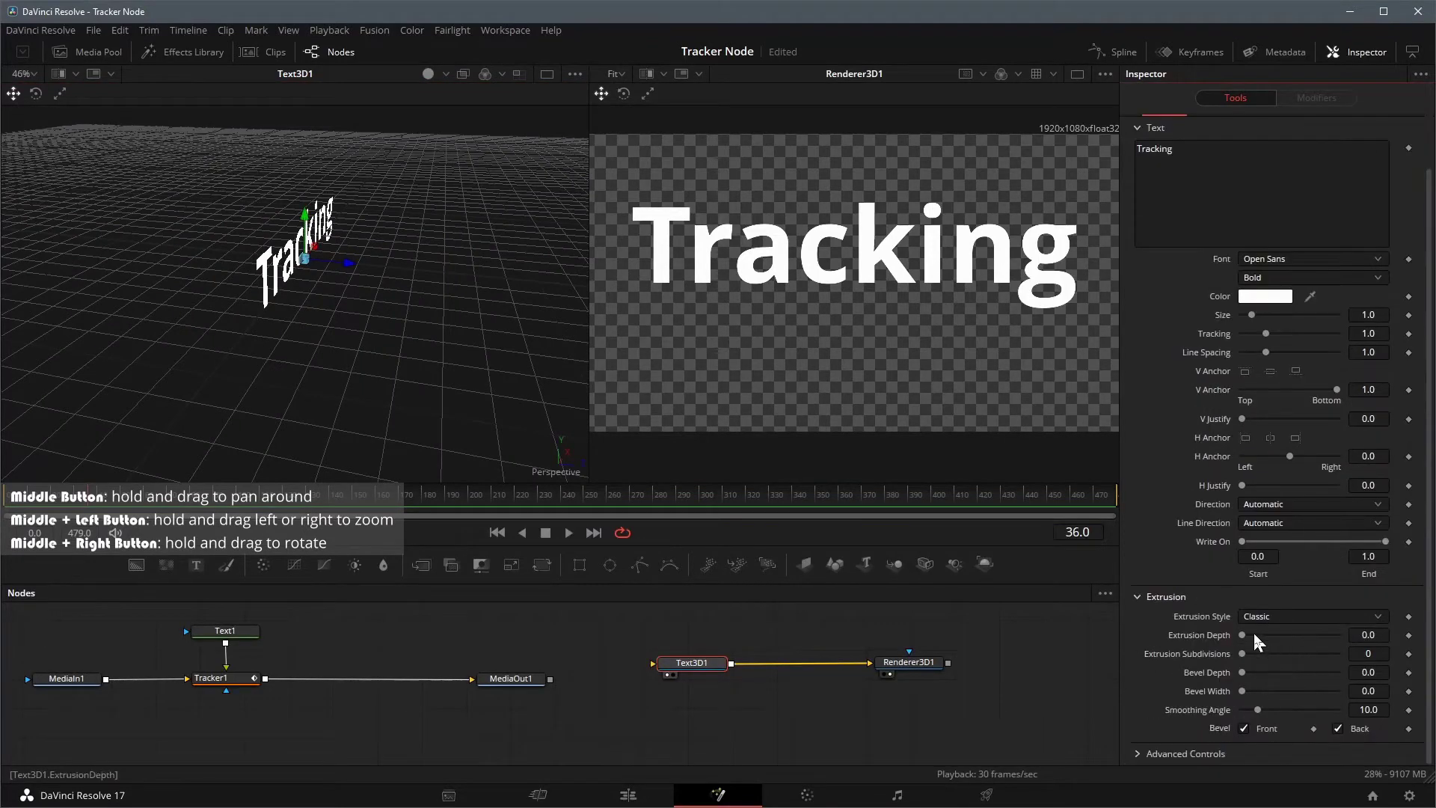
{"action": "left_click_drag", "start_coordinate": [1244, 635], "coordinate": [1270, 639]}
{"action": "left_click", "coordinate": [1265, 297]}
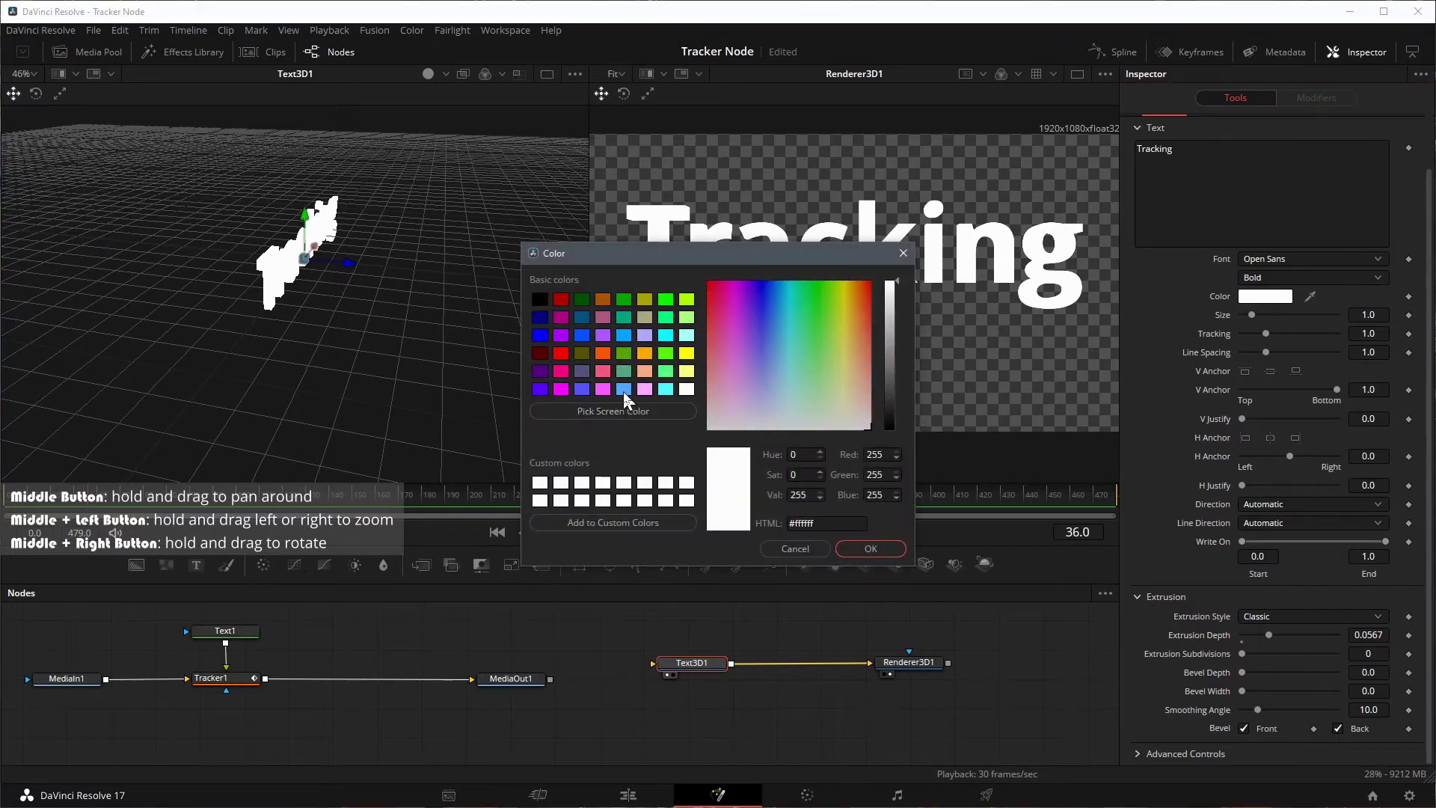
{"action": "left_click", "coordinate": [607, 356]}
{"action": "left_click", "coordinate": [870, 548]}
{"action": "left_click_drag", "start_coordinate": [513, 393], "coordinate": [362, 358]}
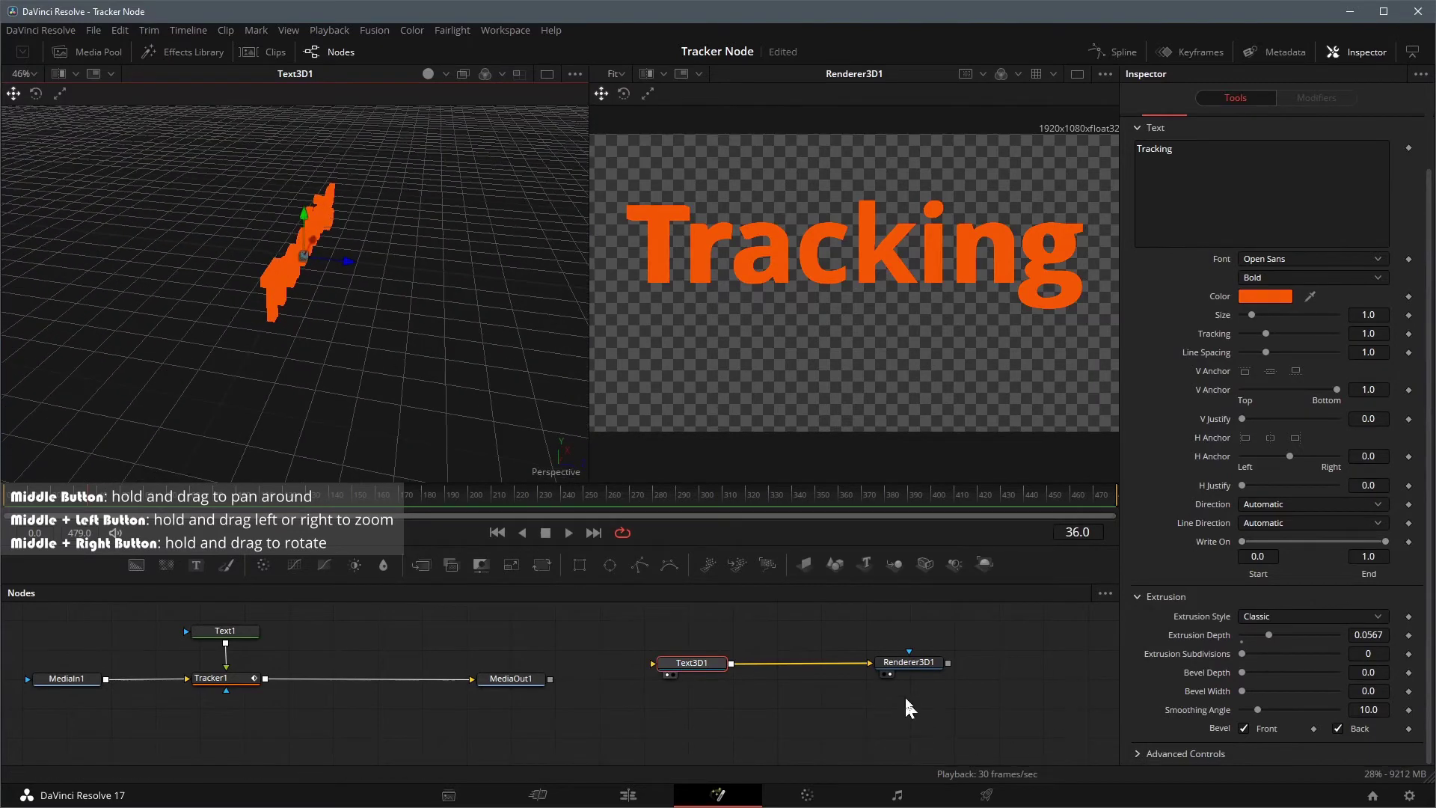
Step: Enable both lighting and shadows on the Renderer3D1 node
{"action": "left_click", "coordinate": [908, 662]}
{"action": "left_click", "coordinate": [1244, 368]}
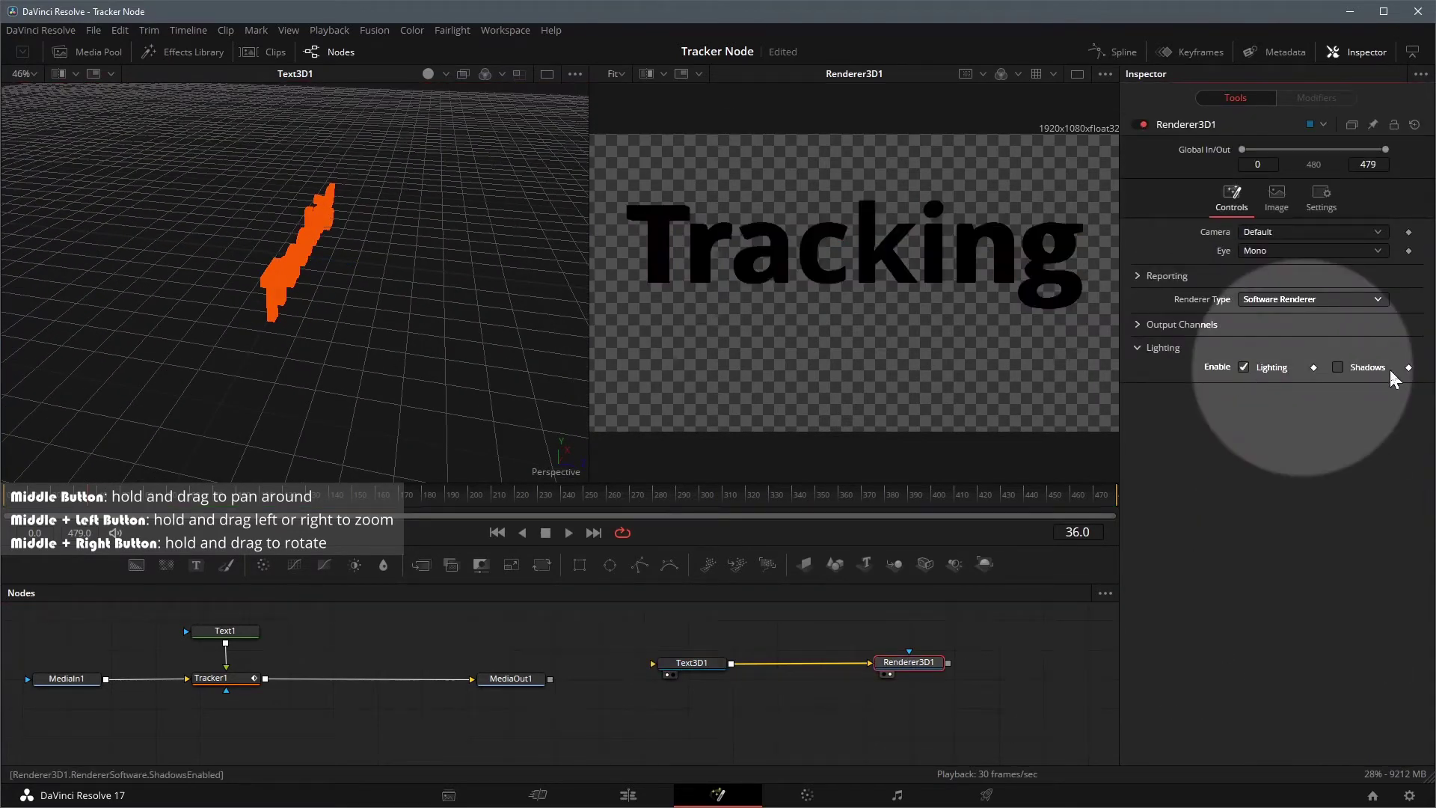
{"action": "left_click", "coordinate": [1338, 367]}
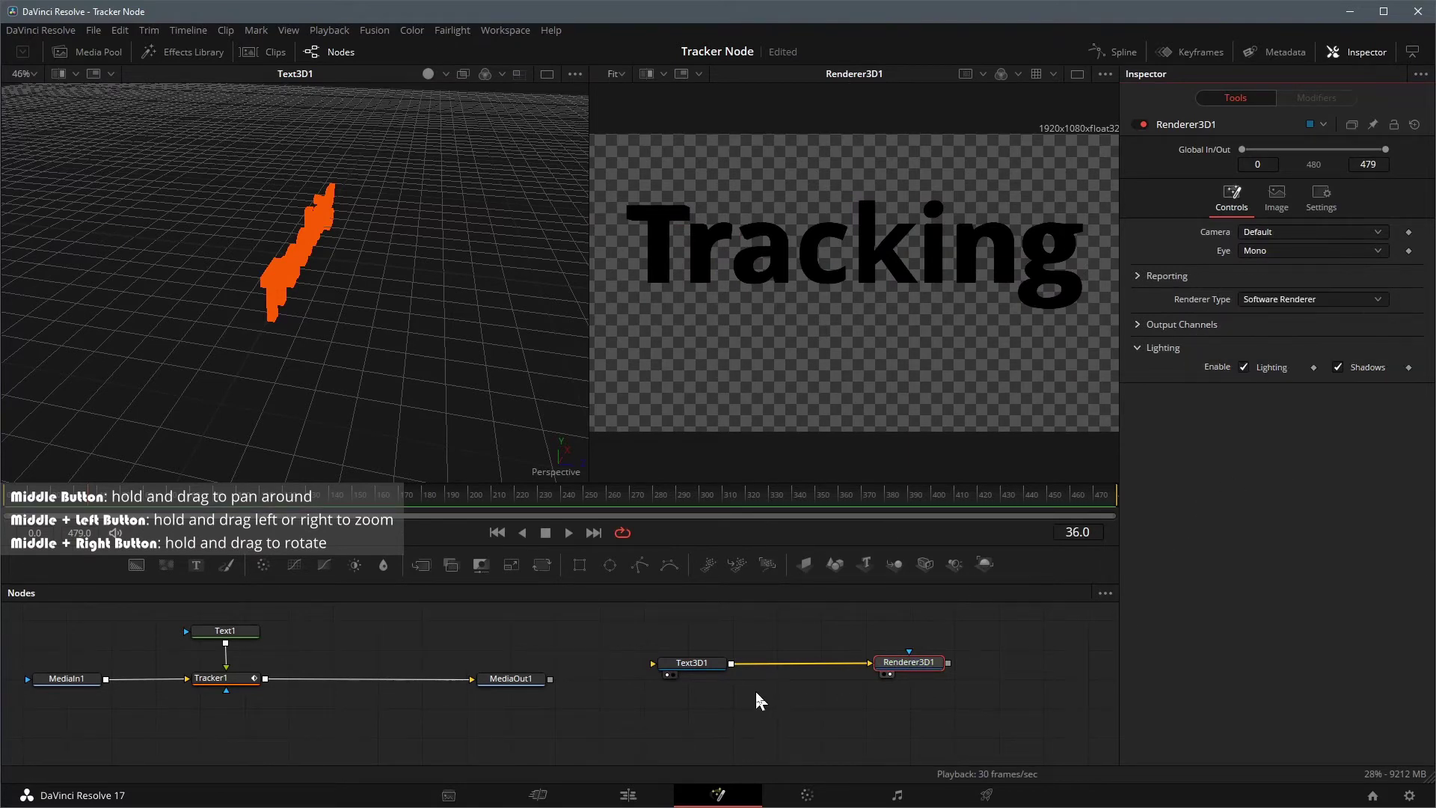
Step: Add a spotlight node, combine it with Text3D1 through a Merge 3D node feeding Renderer3D1, and show the merge in the perspective viewer
{"action": "left_click_drag", "start_coordinate": [702, 668], "coordinate": [677, 670]}
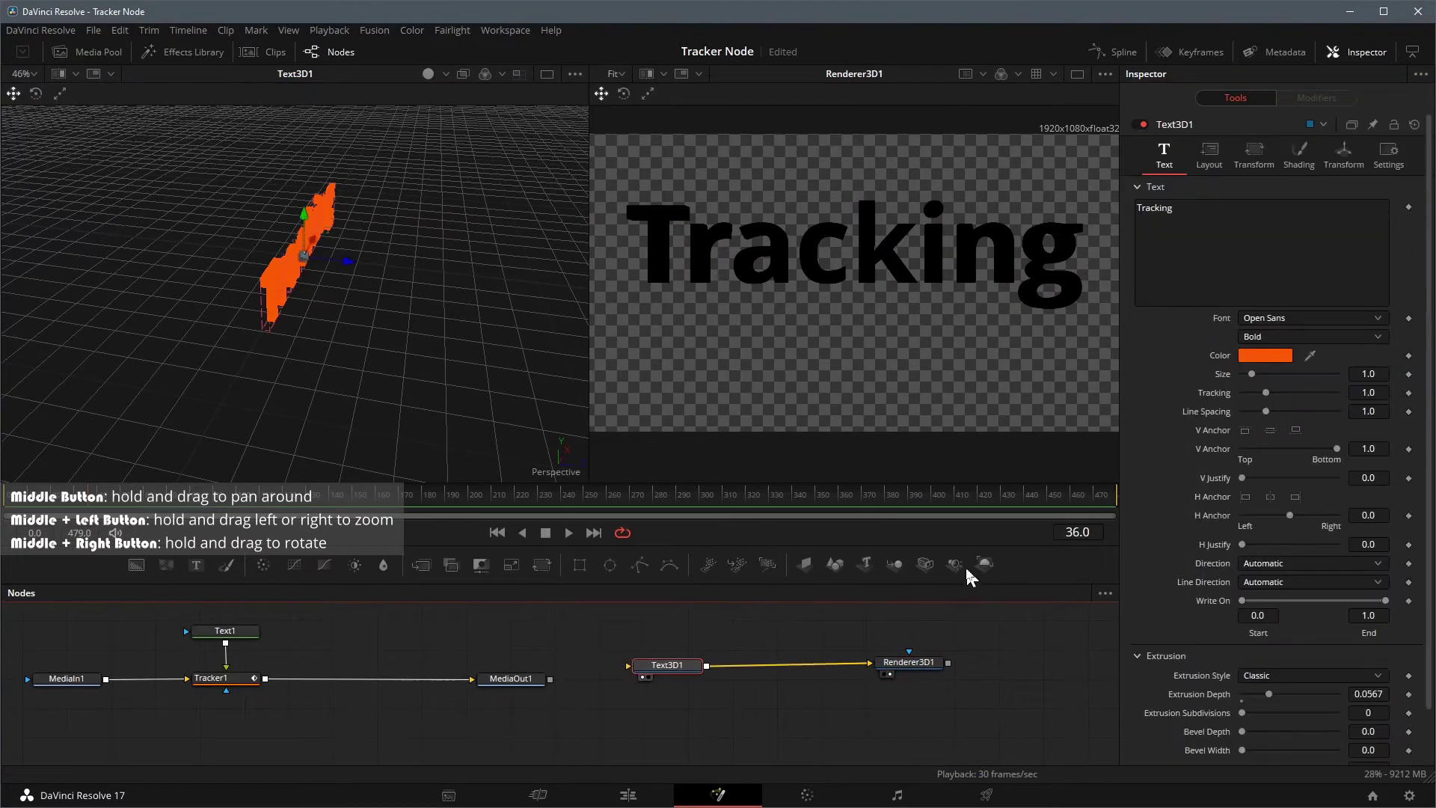
{"action": "left_click_drag", "start_coordinate": [955, 565], "coordinate": [675, 716]}
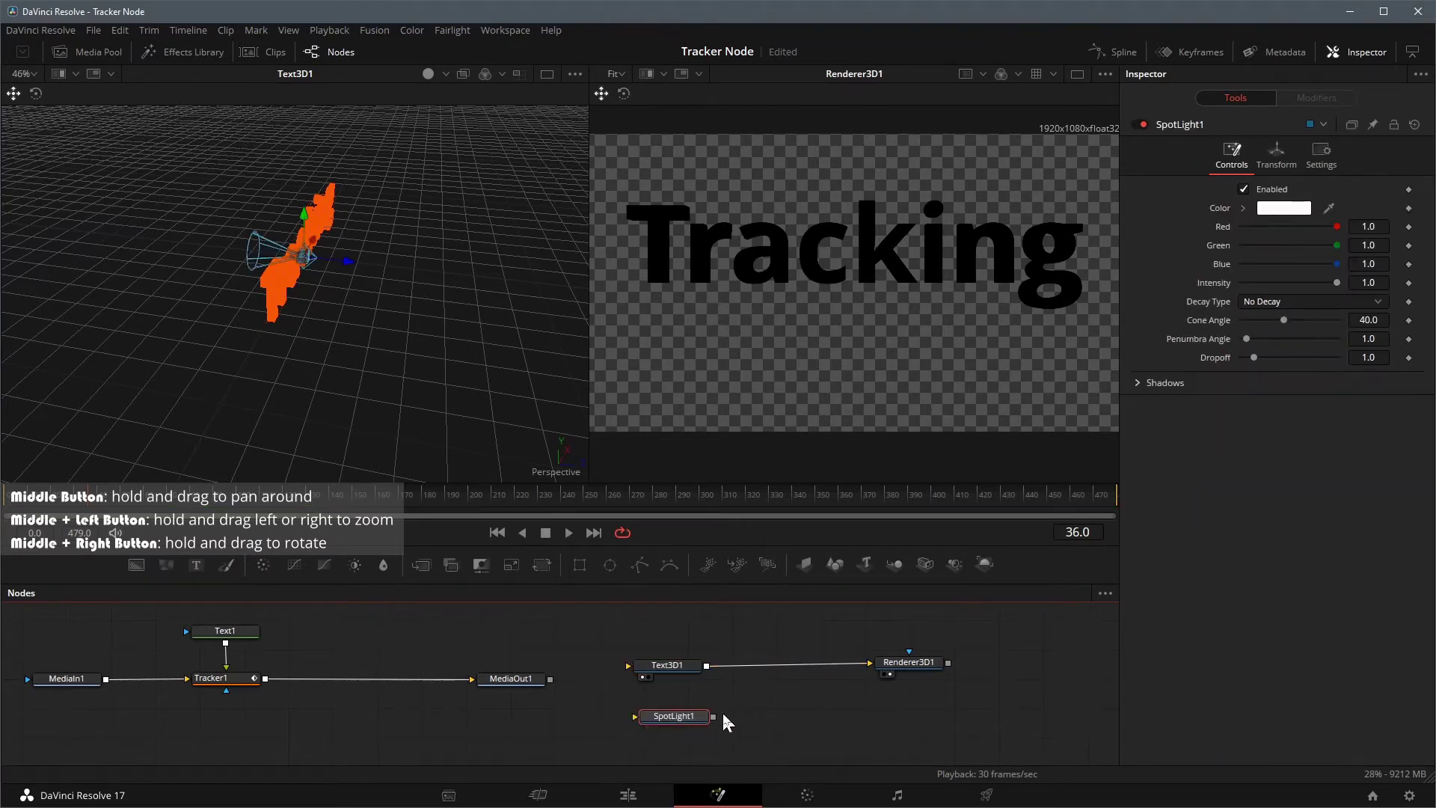
{"action": "left_click_drag", "start_coordinate": [713, 717], "coordinate": [756, 725]}
{"action": "left_click_drag", "start_coordinate": [712, 671], "coordinate": [707, 667]}
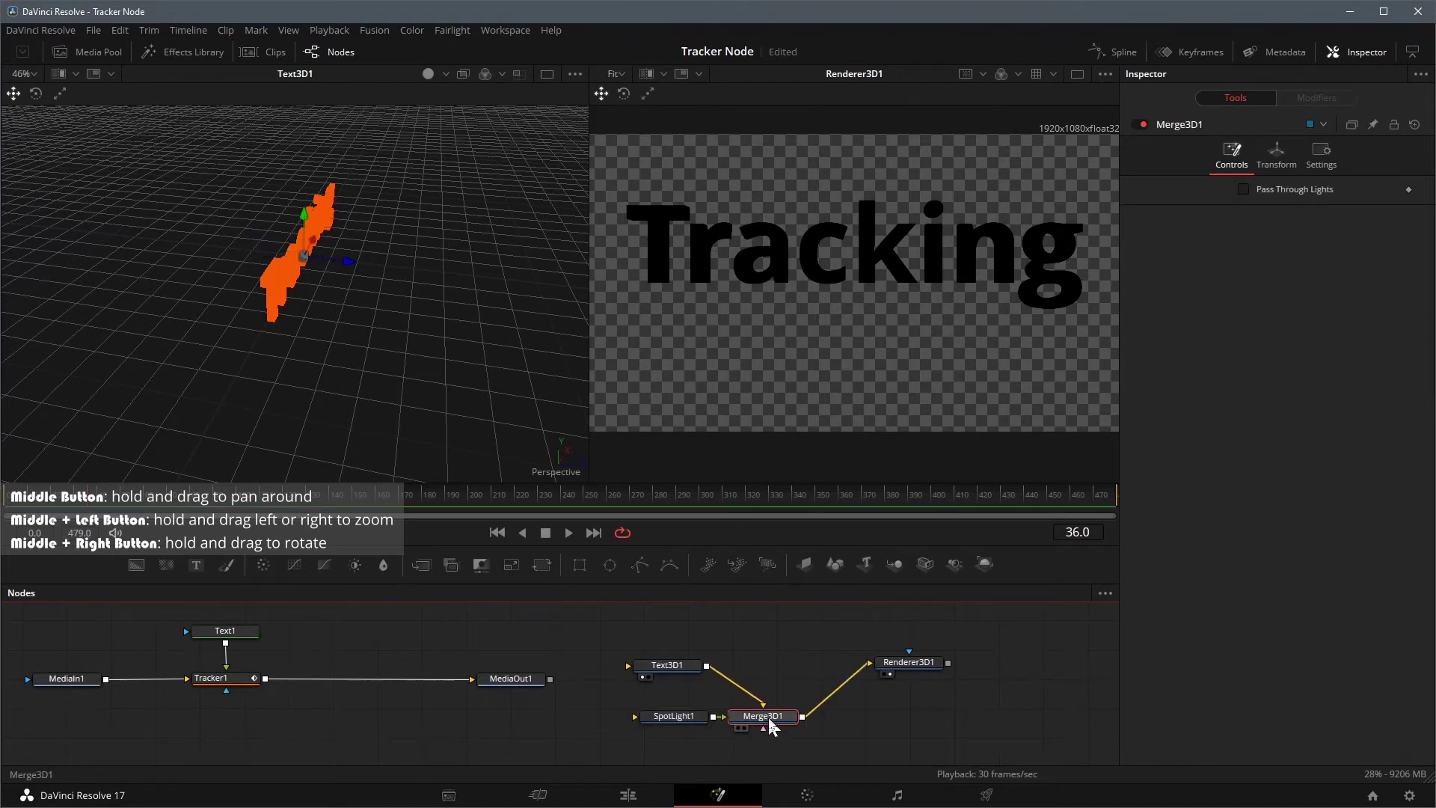
{"action": "left_click_drag", "start_coordinate": [769, 725], "coordinate": [794, 659]}
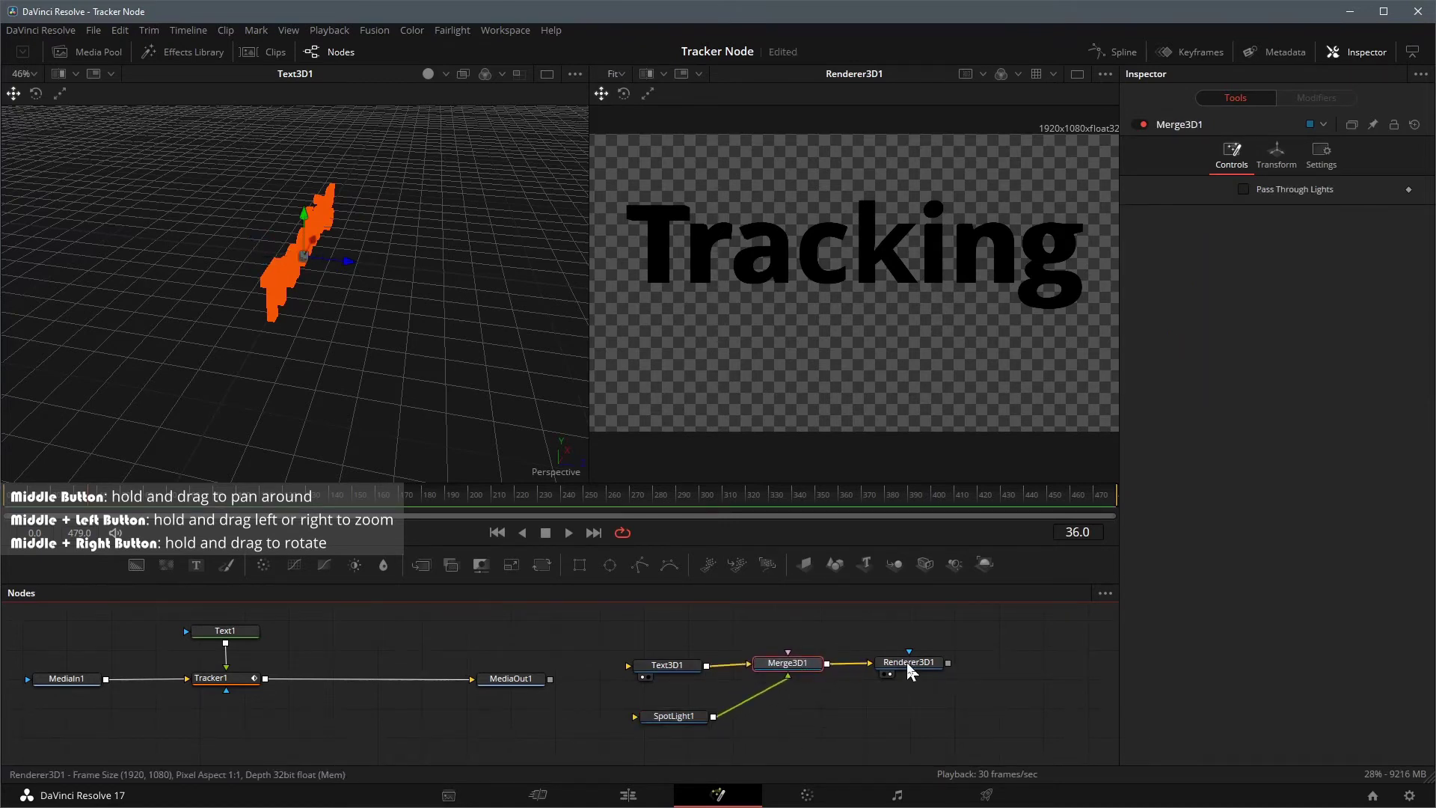
{"action": "left_click_drag", "start_coordinate": [673, 666], "coordinate": [669, 662]}
{"action": "left_click_drag", "start_coordinate": [682, 718], "coordinate": [675, 718]}
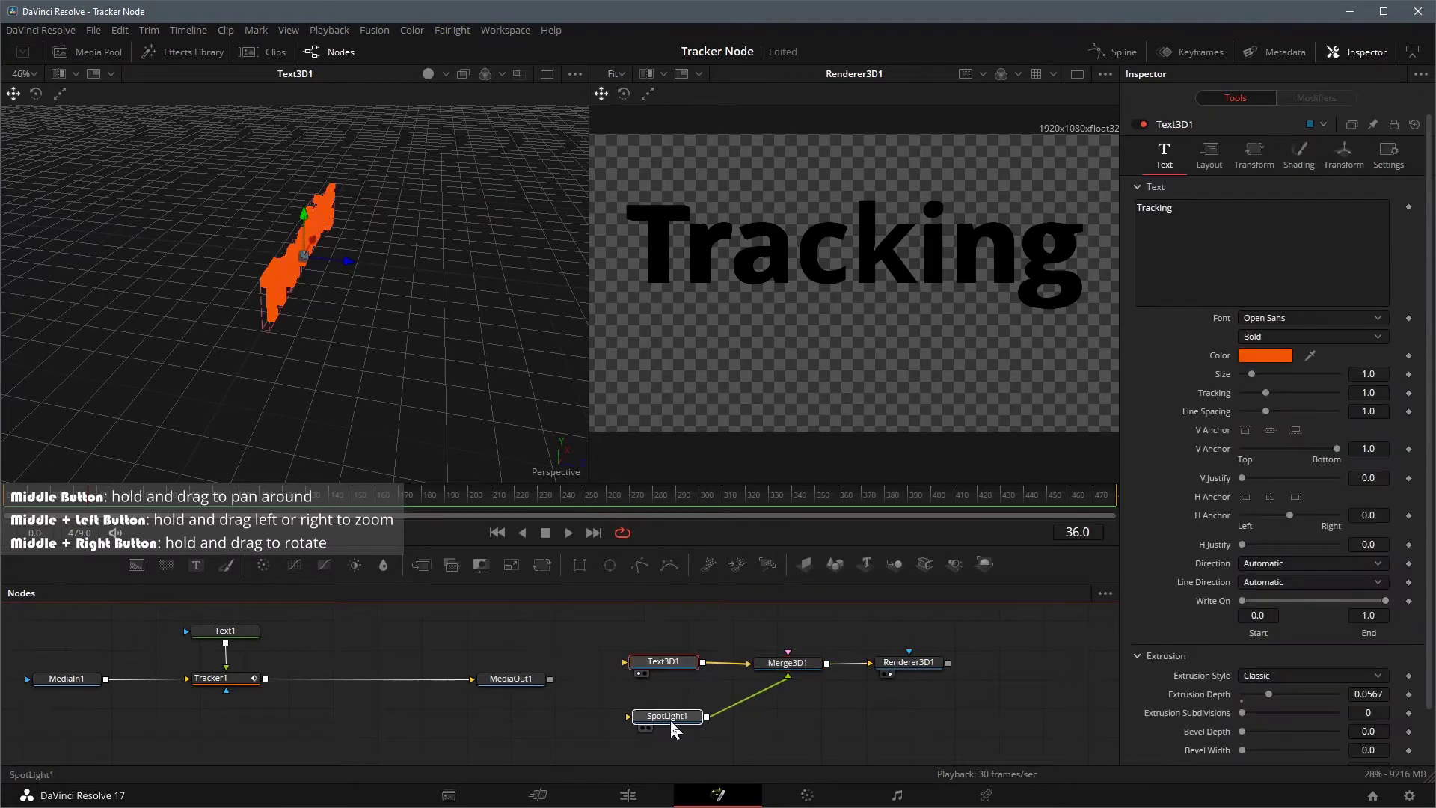
{"action": "left_click", "coordinate": [797, 668]}
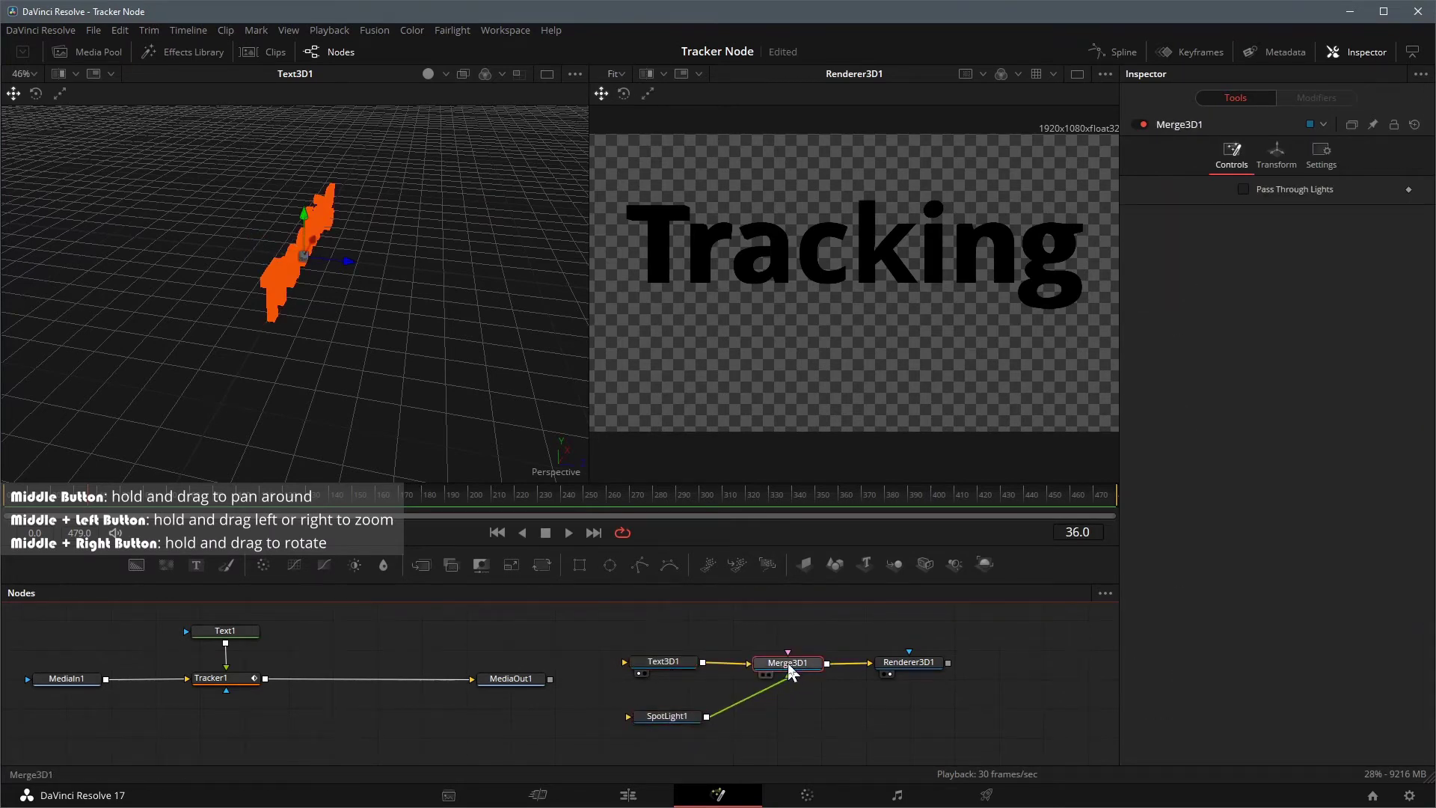
{"action": "key", "text": "1"}
Step: Move SpotLight1 out in front of the 3D text, to about X 0.54, Y -0.07, Z 2.42
{"action": "left_click", "coordinate": [671, 716]}
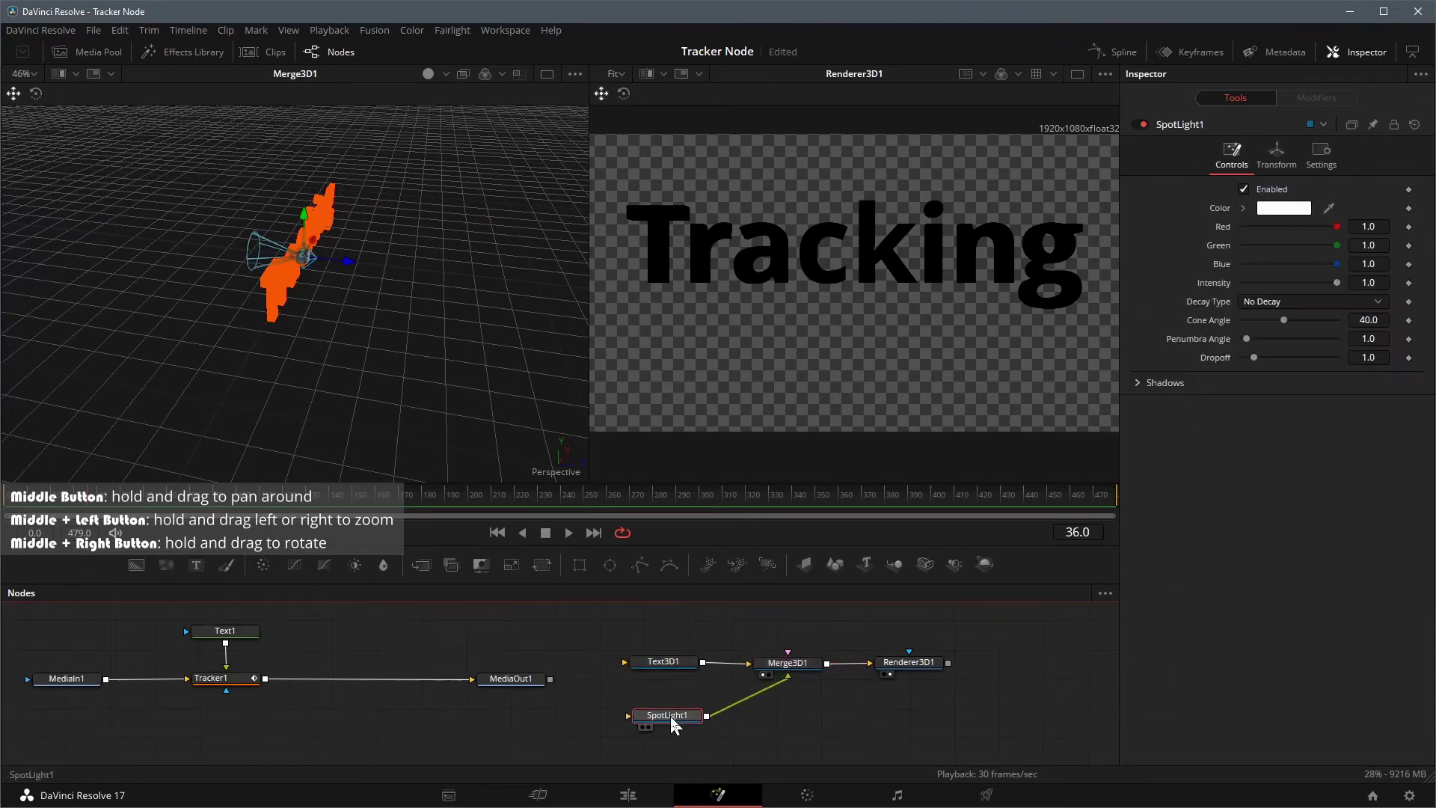
{"action": "left_click", "coordinate": [301, 260]}
{"action": "left_click_drag", "start_coordinate": [411, 262], "coordinate": [509, 265]}
{"action": "left_click_drag", "start_coordinate": [458, 343], "coordinate": [329, 340]}
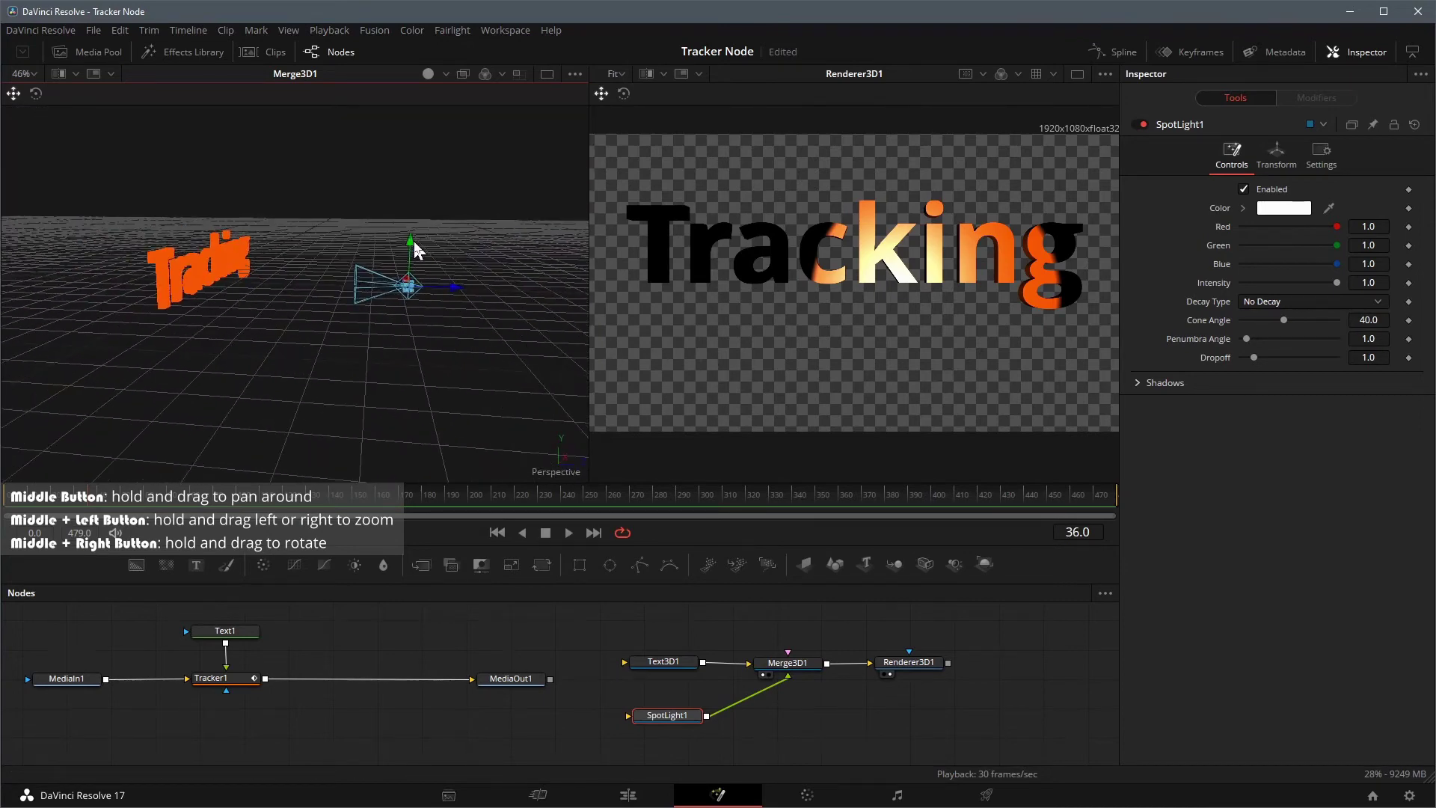
{"action": "left_click_drag", "start_coordinate": [410, 296], "coordinate": [471, 288]}
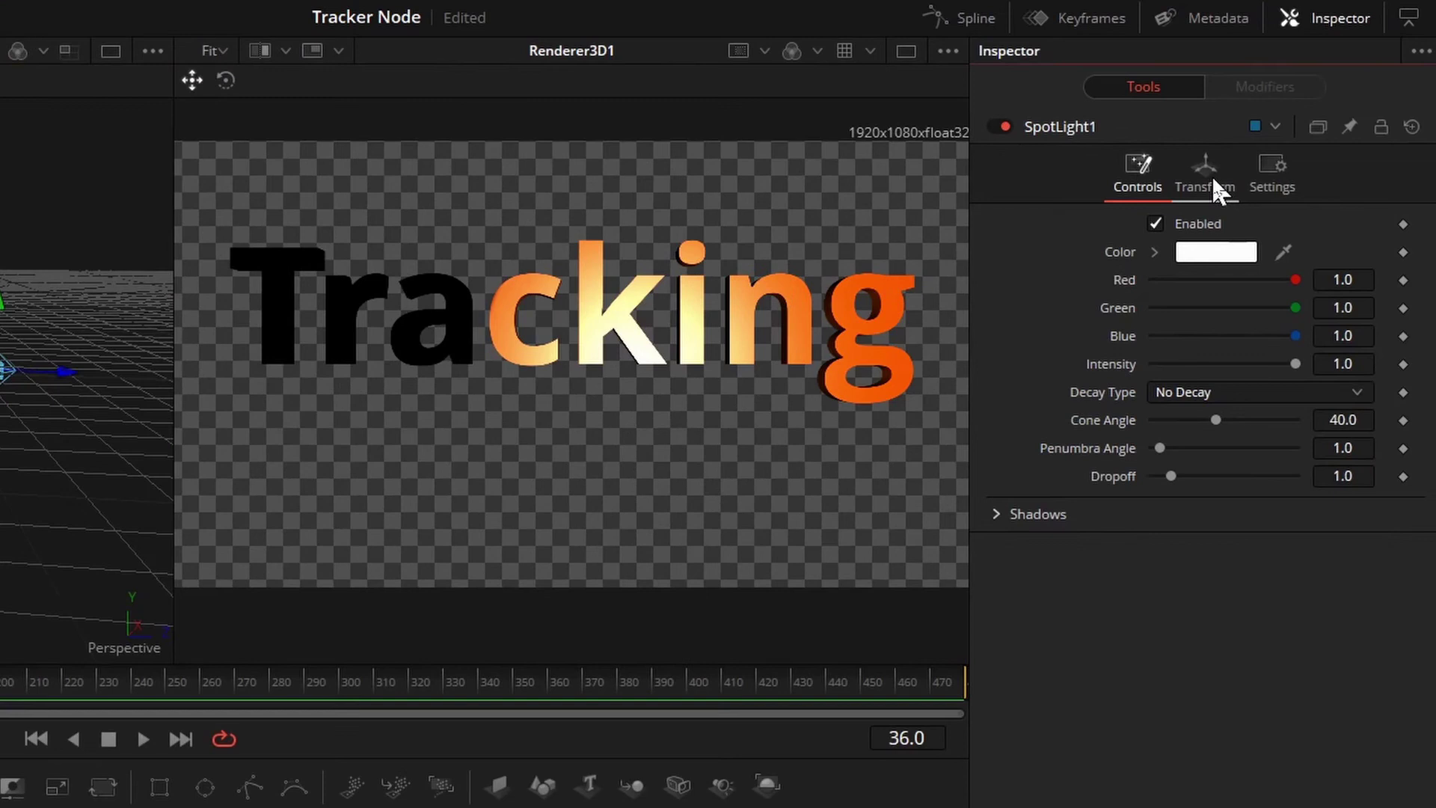
Step: Turn on Use Target for SpotLight1 and place its target at the text
{"action": "left_click", "coordinate": [1276, 153]}
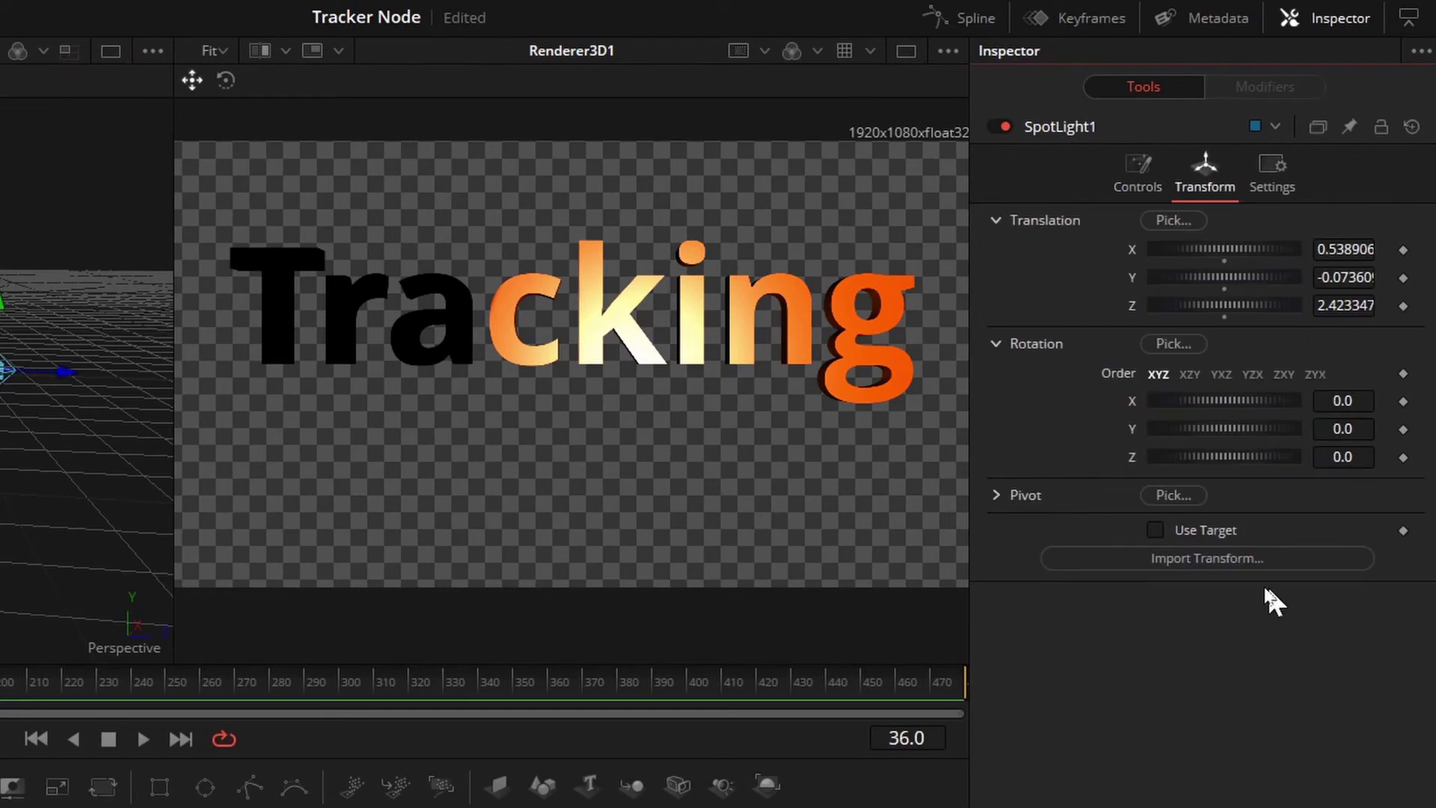
{"action": "left_click", "coordinate": [1156, 529]}
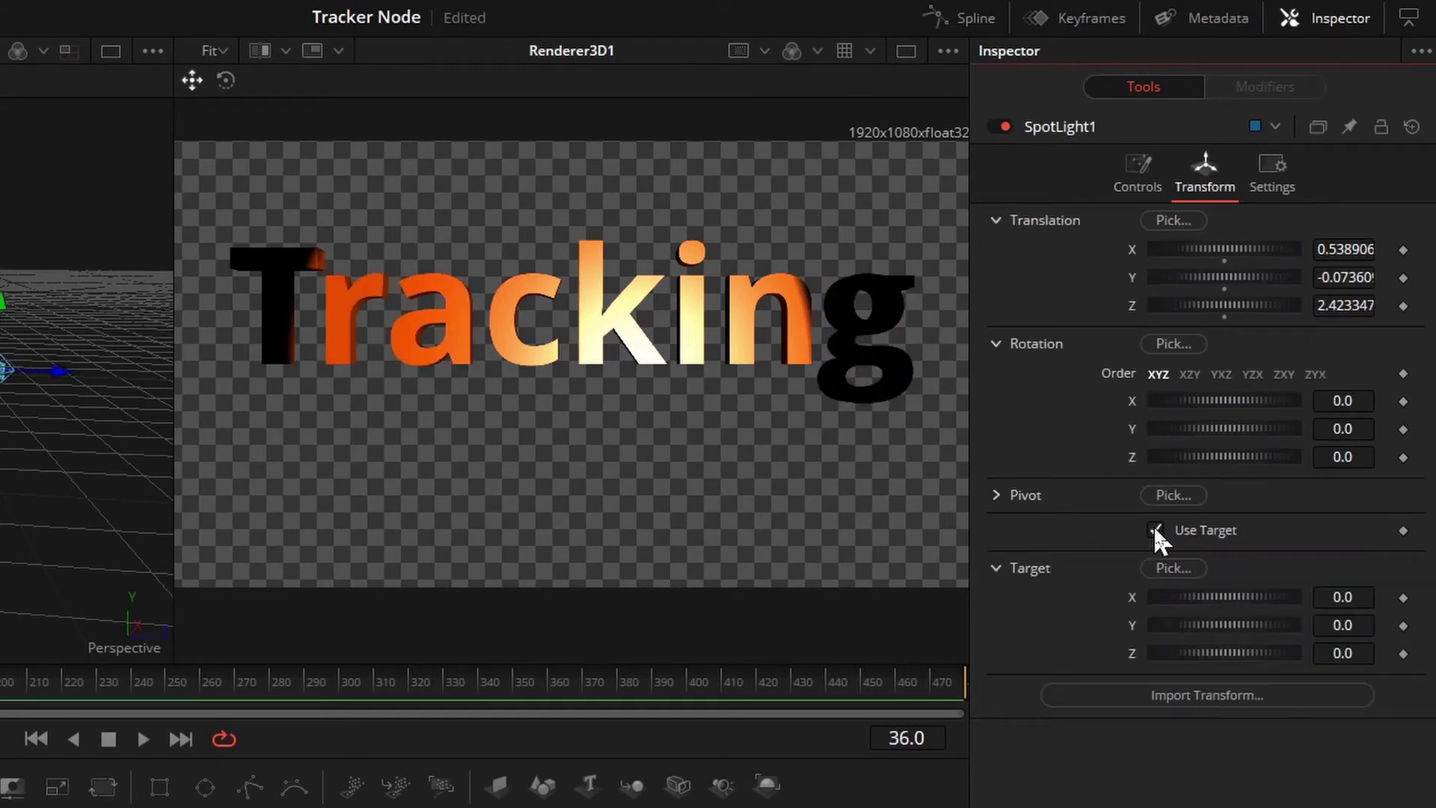
{"action": "mouse_move", "coordinate": [213, 274]}
{"action": "left_mouse_down"}
{"action": "mouse_move", "coordinate": [197, 278]}
{"action": "mouse_move", "coordinate": [226, 270]}
{"action": "mouse_move", "coordinate": [205, 282]}
{"action": "left_mouse_up"}
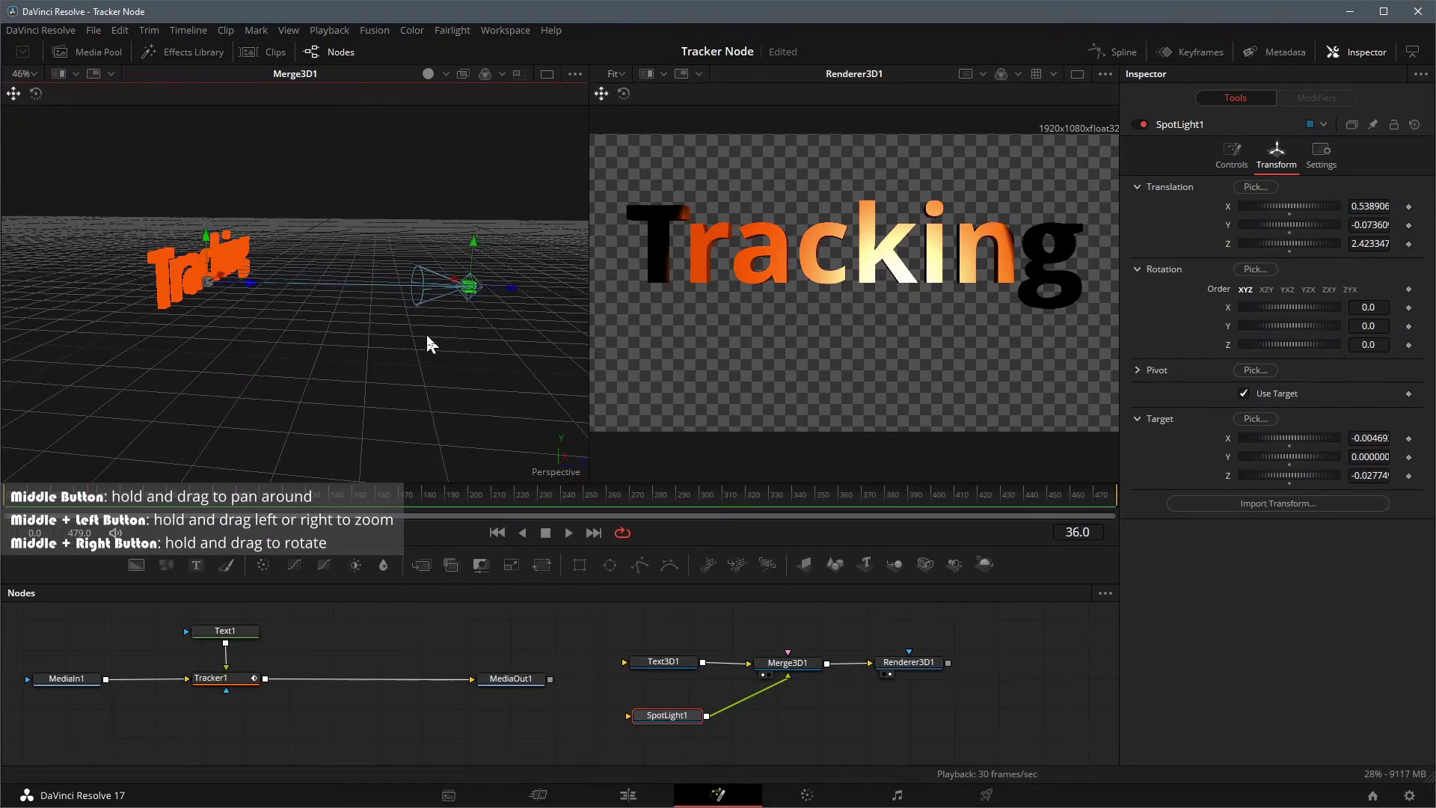
Step: Move SpotLight1 up and farther from the text, to about X 1.06, Y 2.32, Z 4.79
{"action": "left_click_drag", "start_coordinate": [425, 333], "coordinate": [414, 378]}
{"action": "left_click_drag", "start_coordinate": [448, 289], "coordinate": [581, 137]}
{"action": "scroll", "coordinate": [430, 293], "scroll_direction": "down", "scroll_amount": 3}
{"action": "scroll", "coordinate": [509, 269], "scroll_direction": "down", "scroll_amount": 3}
{"action": "left_click_drag", "start_coordinate": [506, 185], "coordinate": [560, 159]}
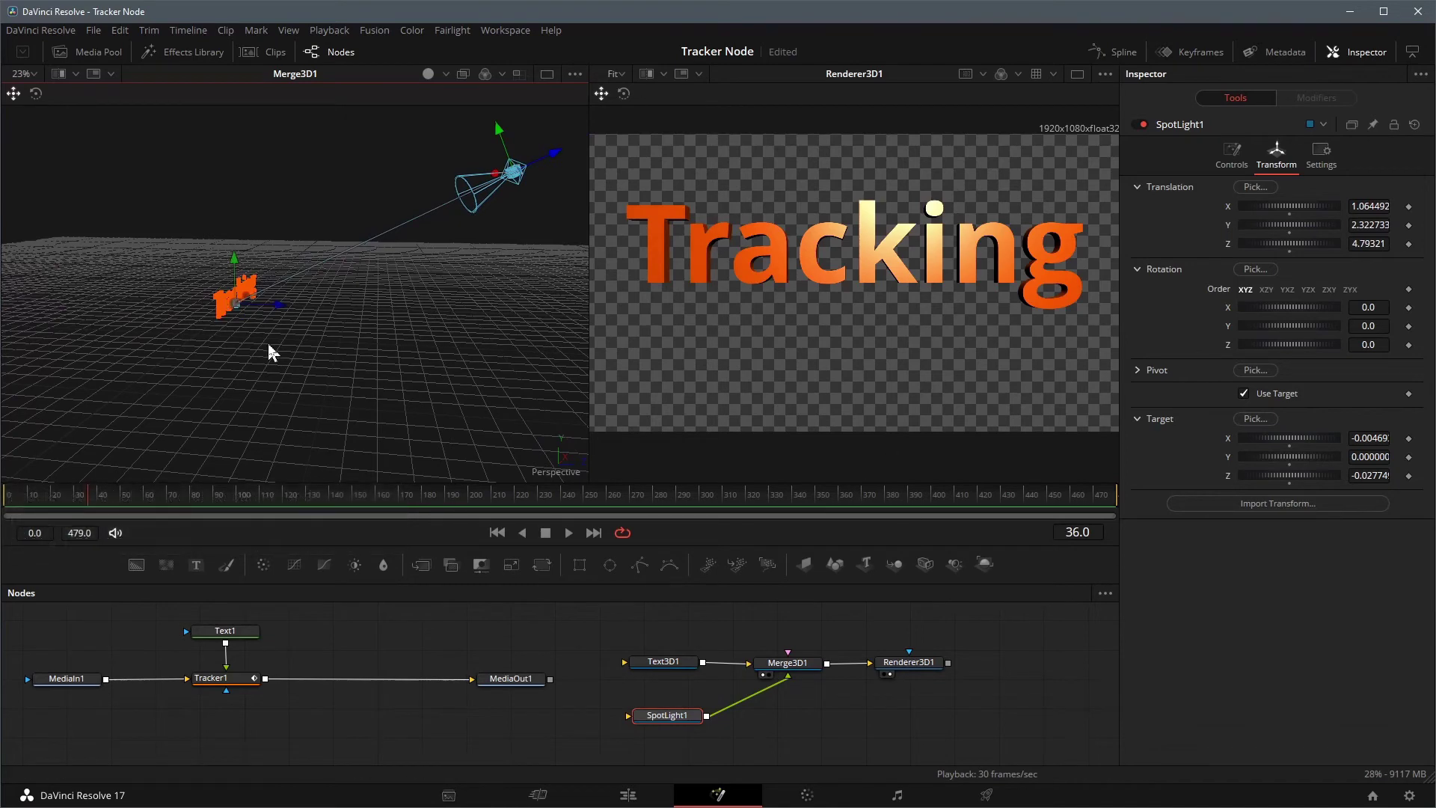
Step: Bevel the Text3D1 letters with a bevel depth of about 0.0016 and a bevel width of about 0.011
{"action": "left_click", "coordinate": [663, 666]}
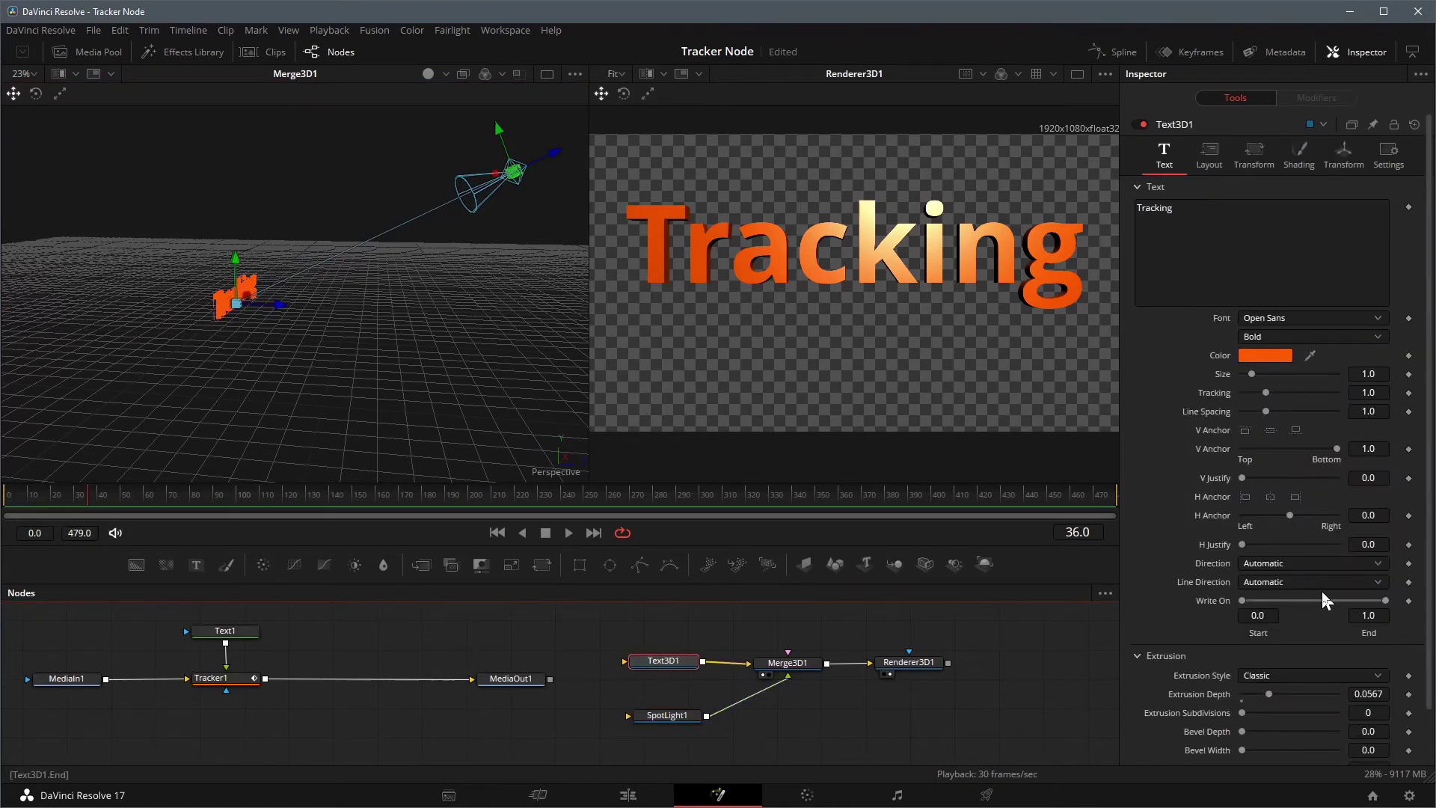
{"action": "scroll", "coordinate": [1322, 593], "scroll_direction": "down", "scroll_amount": 2}
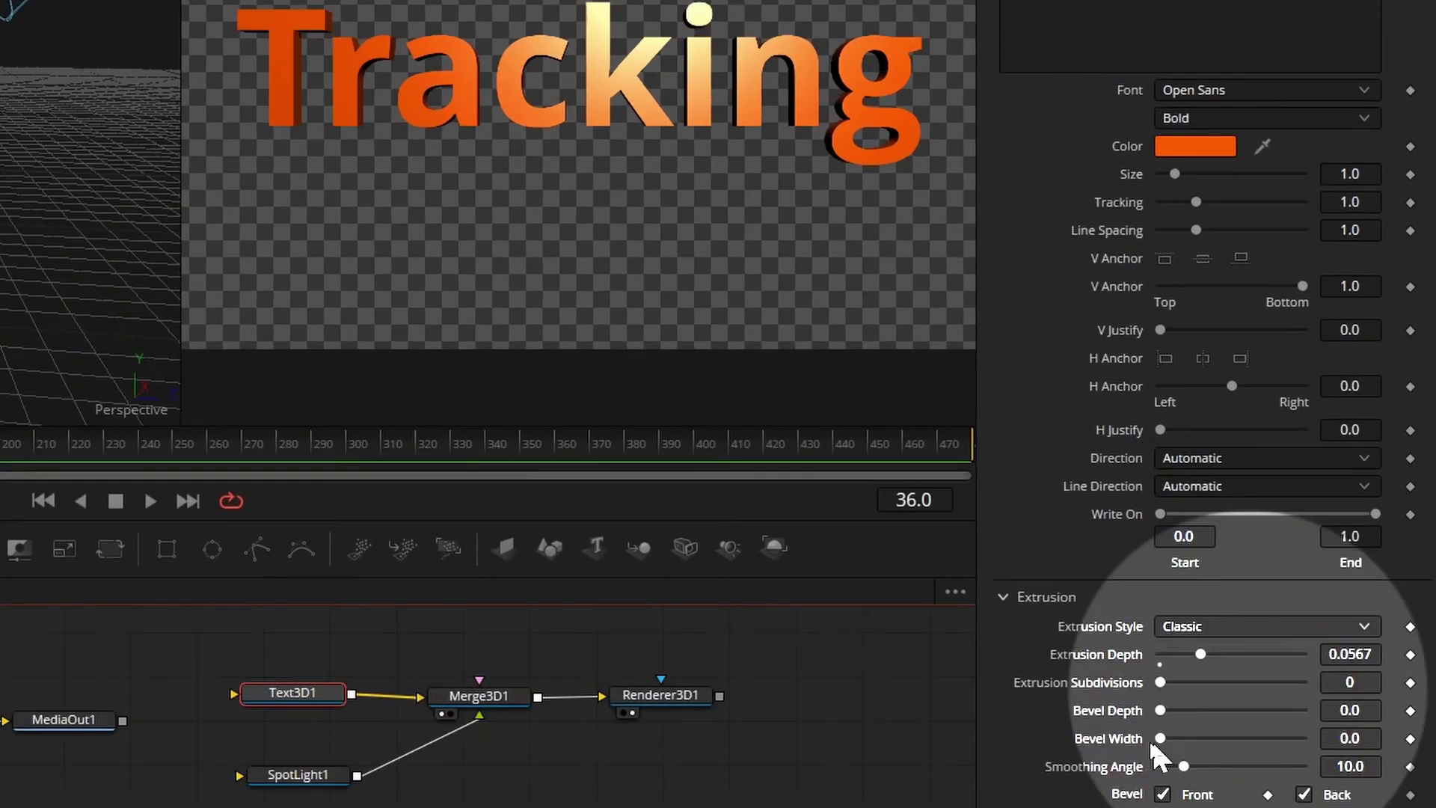
{"action": "left_click_drag", "start_coordinate": [1161, 736], "coordinate": [1161, 699]}
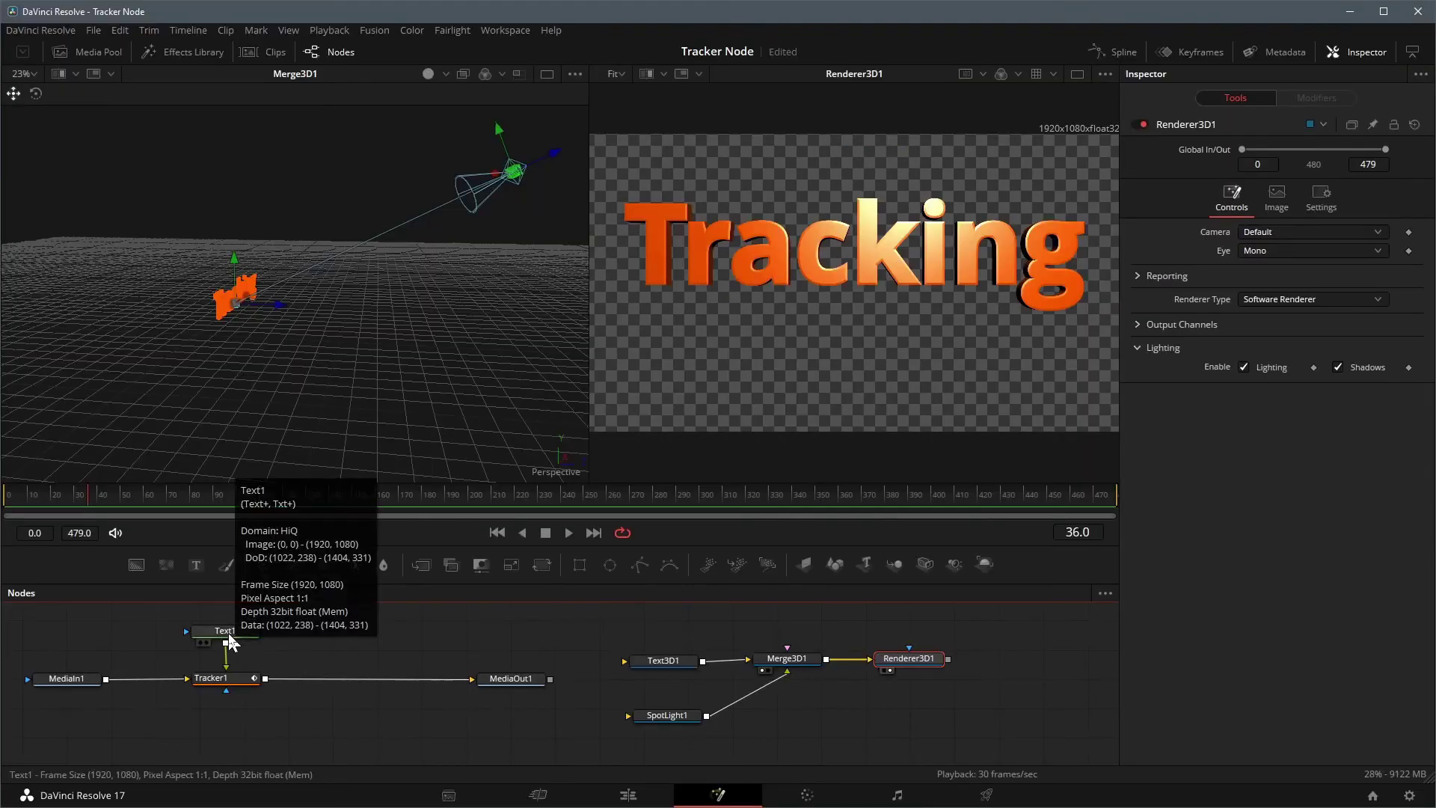
Step: Disconnect Text1 from Tracker1 and connect the Renderer3D1 output to Tracker1's foreground input instead
{"action": "left_click_drag", "start_coordinate": [225, 642], "coordinate": [227, 666]}
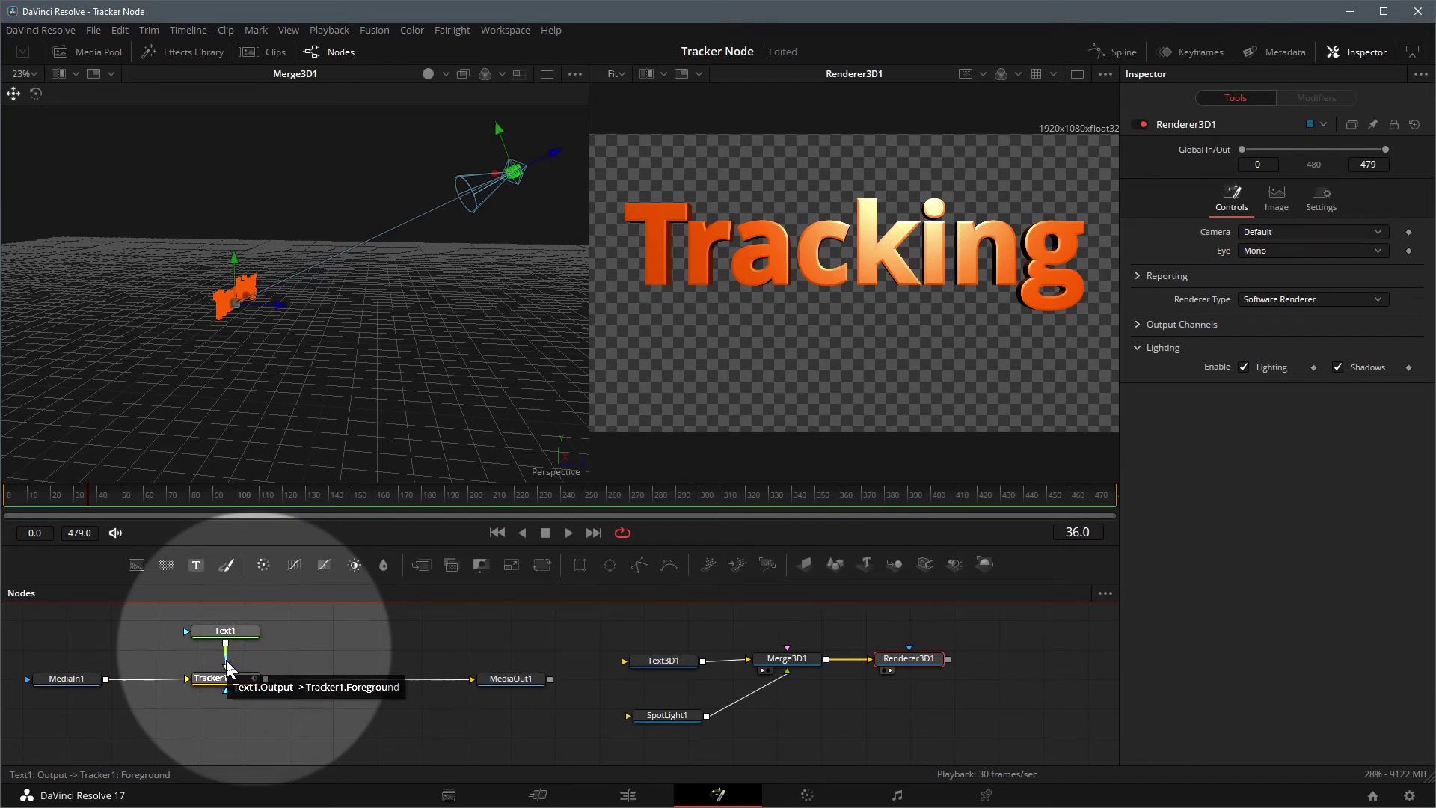
{"action": "left_click", "coordinate": [227, 662]}
{"action": "left_click_drag", "start_coordinate": [225, 635], "coordinate": [63, 629]}
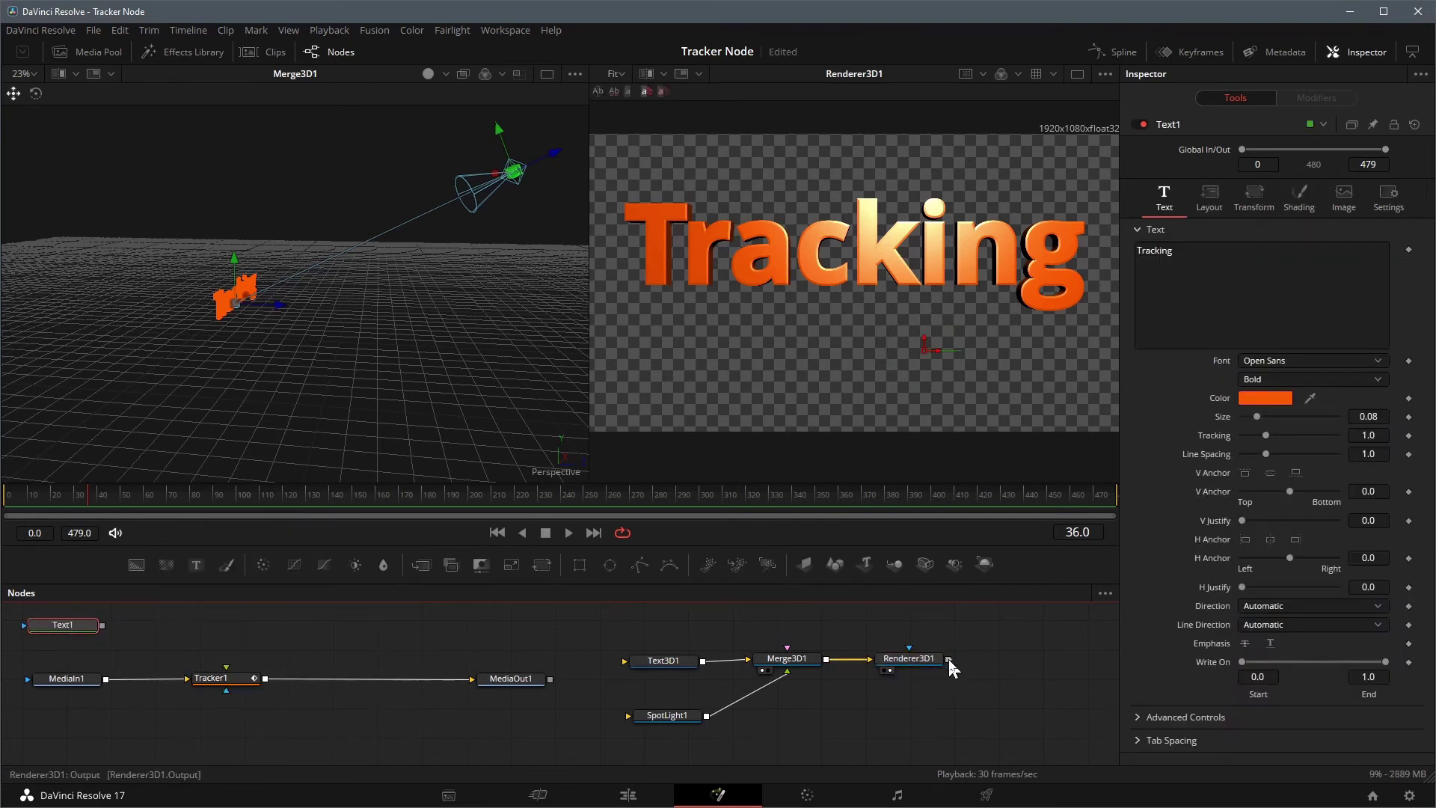
{"action": "left_click_drag", "start_coordinate": [949, 658], "coordinate": [227, 676]}
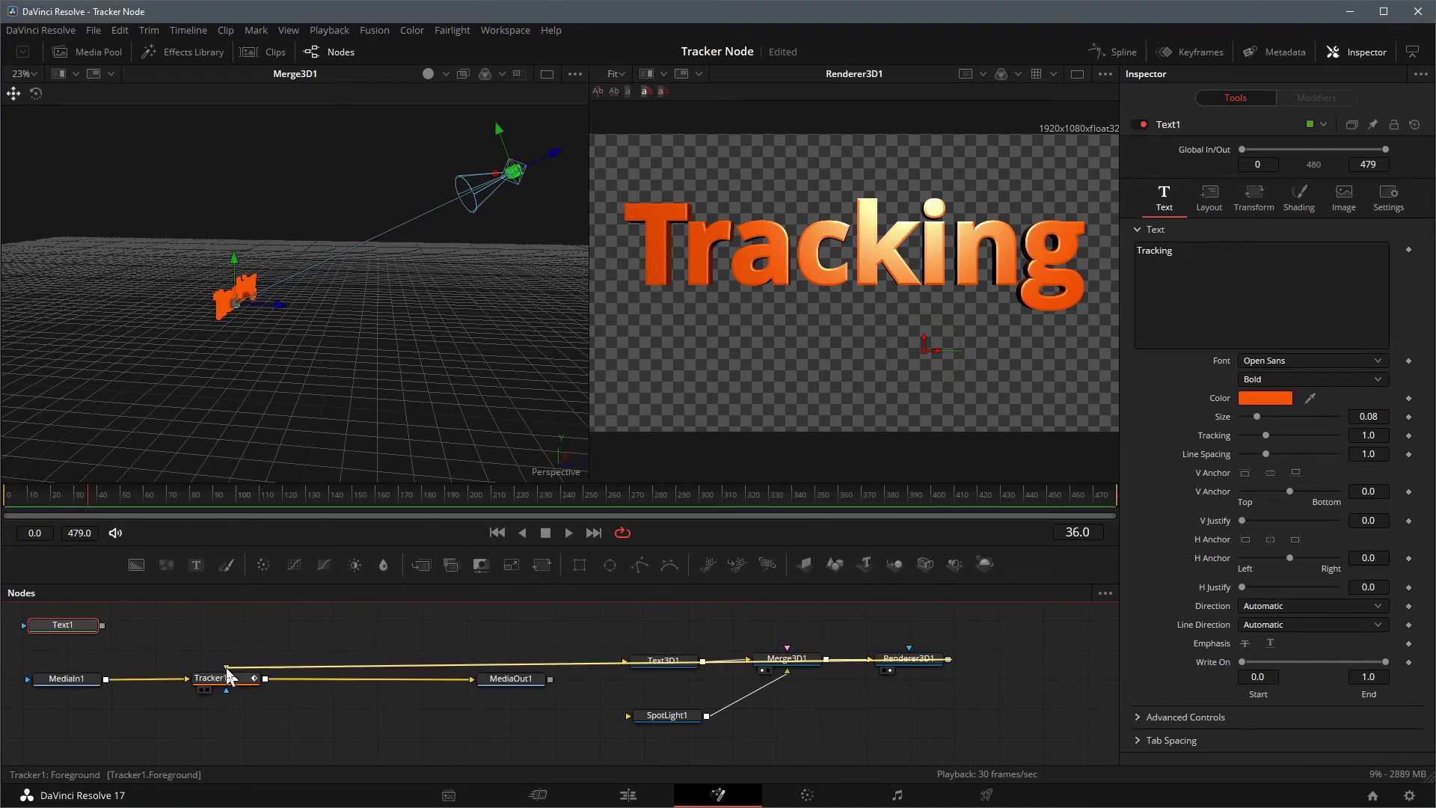
Step: Arrange the 3D text, spotlight, merge and renderer nodes beneath Tracker1, and show MediaOut1 in the rendered-output viewer
{"action": "left_click_drag", "start_coordinate": [615, 633], "coordinate": [962, 752]}
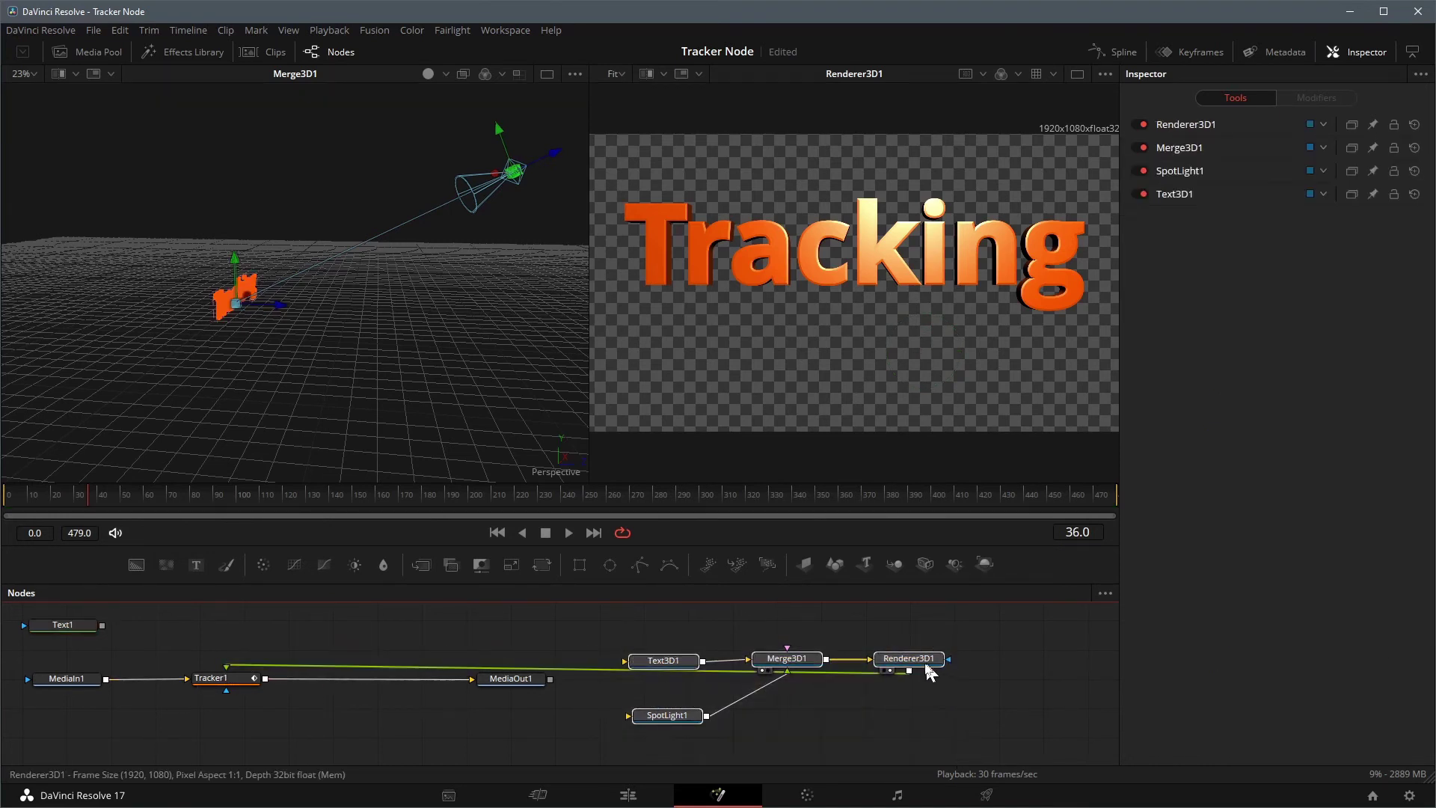
{"action": "left_click_drag", "start_coordinate": [927, 671], "coordinate": [286, 745]}
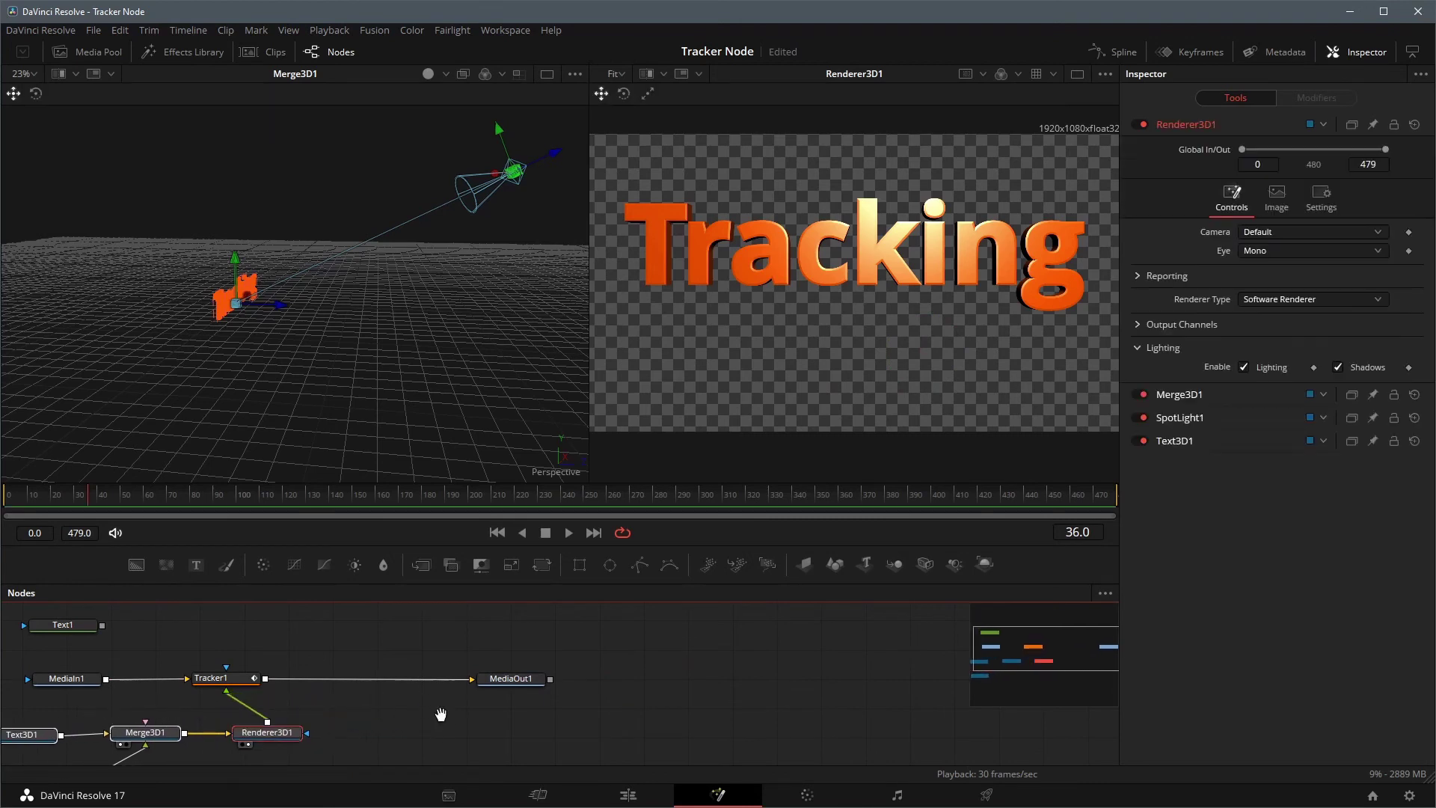
{"action": "left_click_drag", "start_coordinate": [441, 714], "coordinate": [639, 703]}
{"action": "left_click_drag", "start_coordinate": [265, 618], "coordinate": [127, 658]}
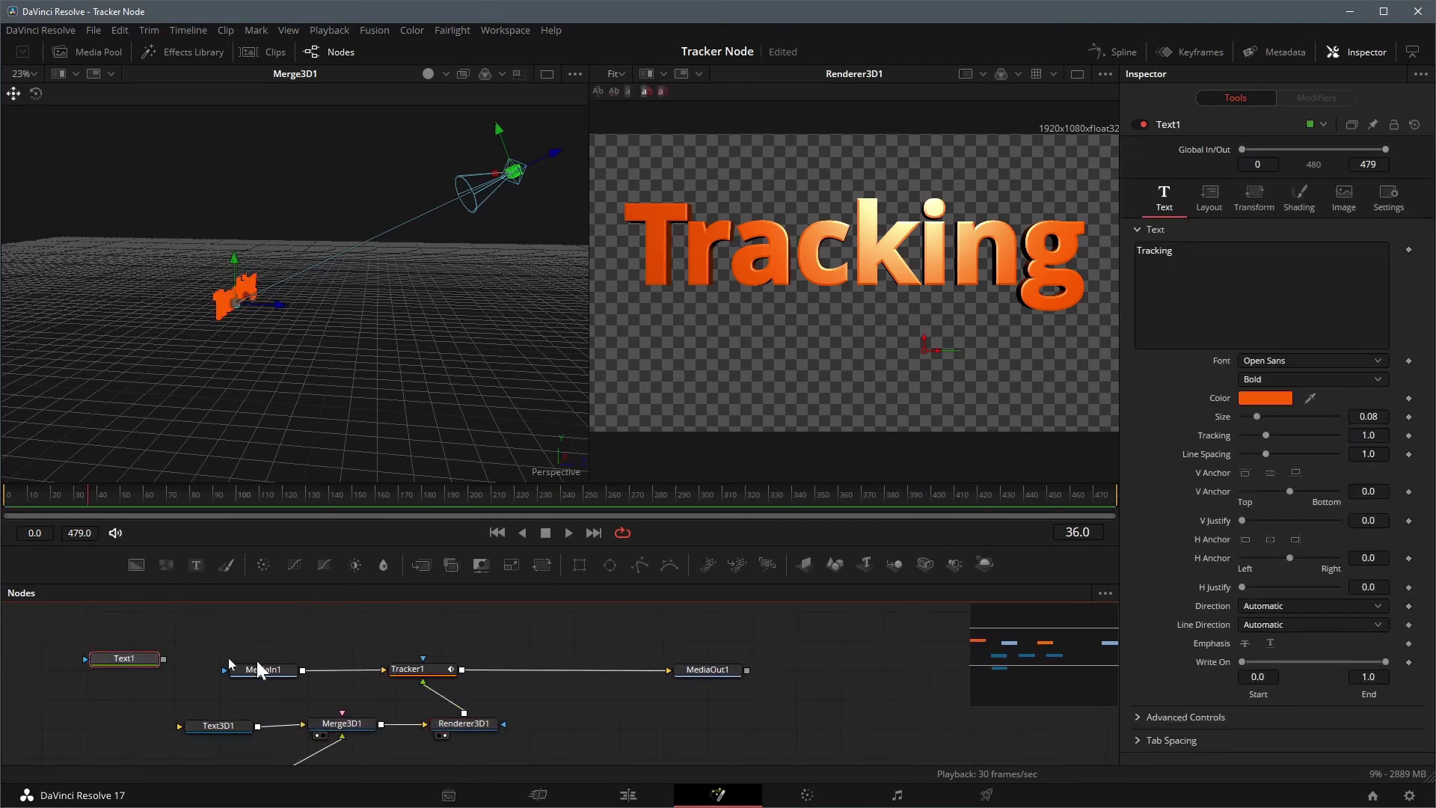
{"action": "left_click", "coordinate": [239, 741]}
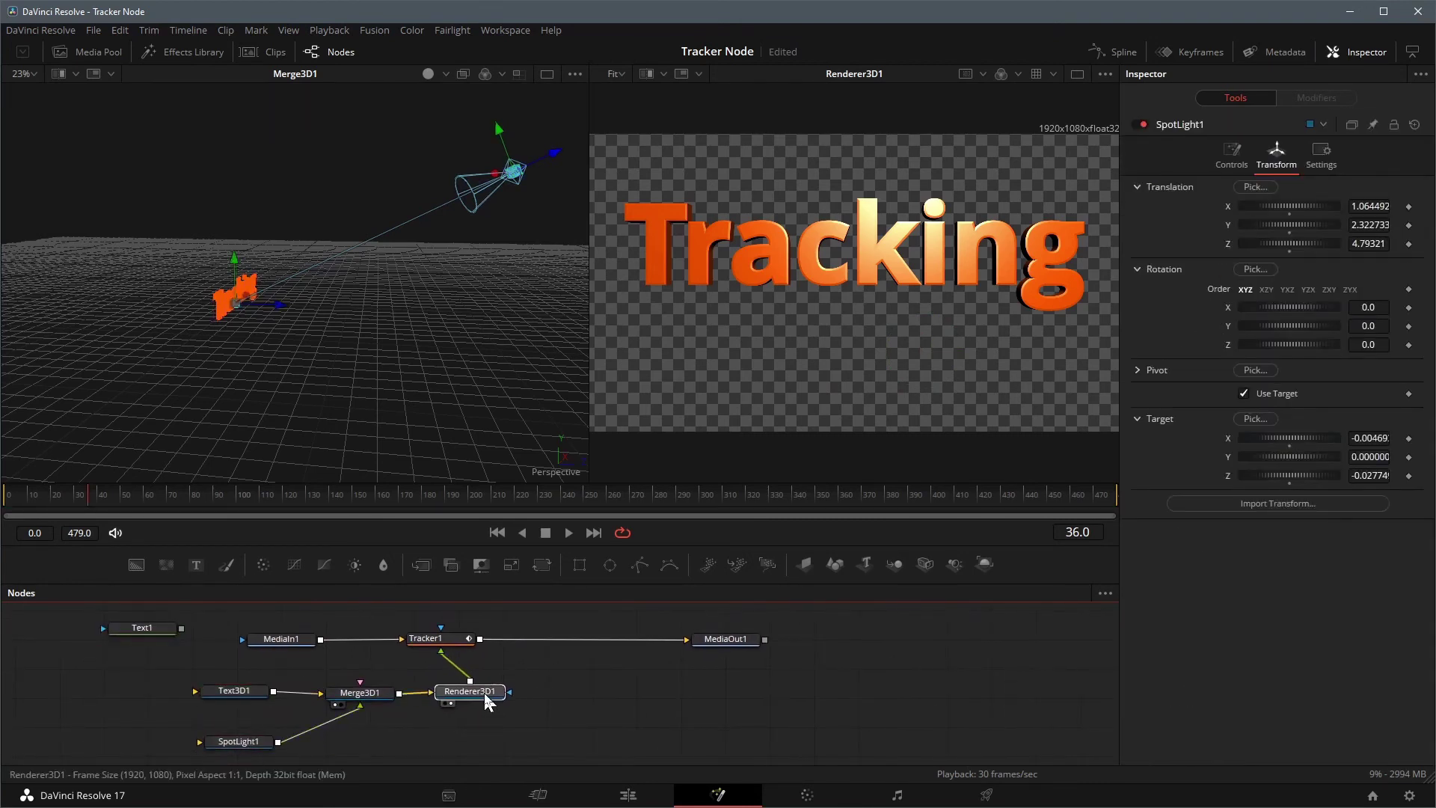
{"action": "left_click", "coordinate": [482, 697]}
{"action": "left_click", "coordinate": [739, 640]}
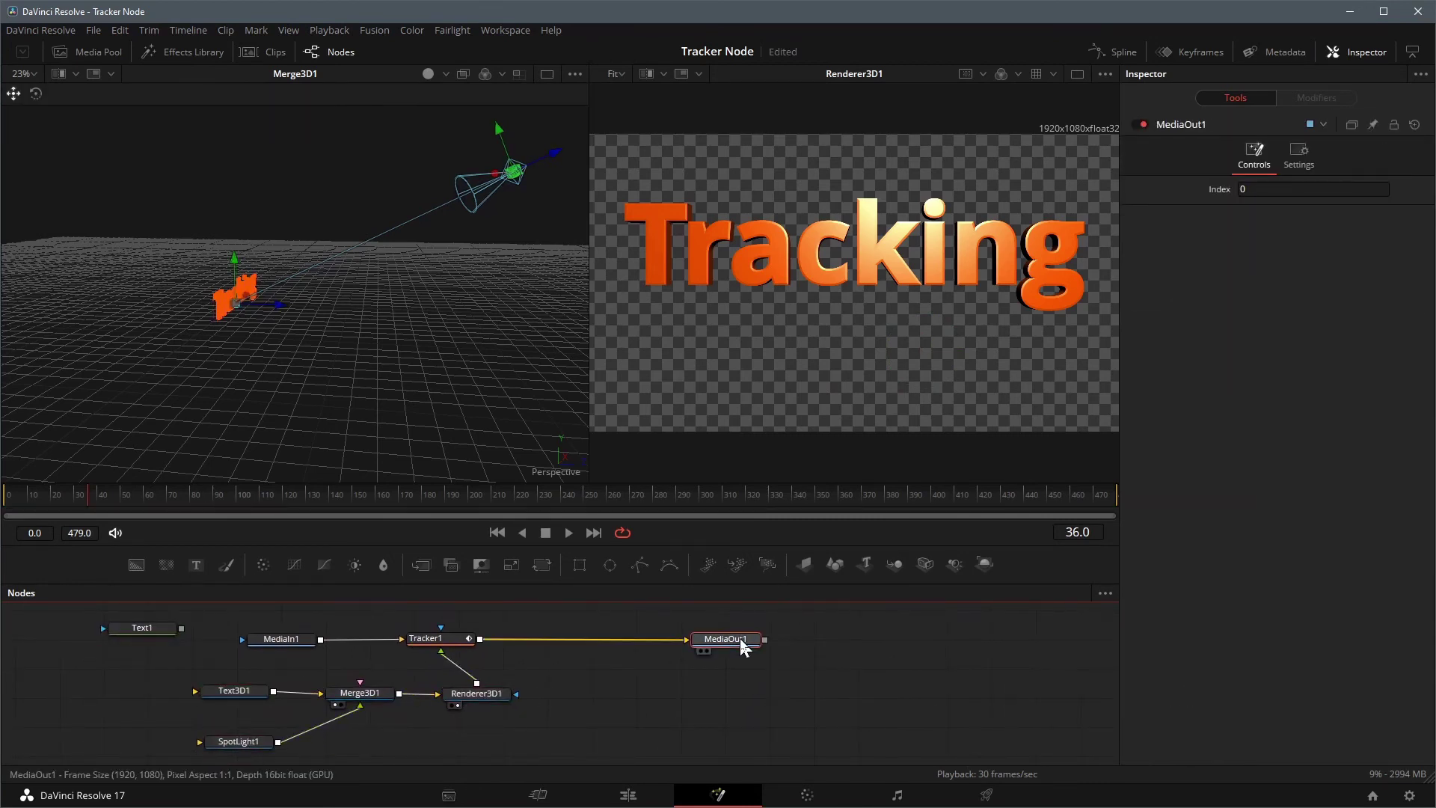
{"action": "left_click_drag", "start_coordinate": [766, 381], "coordinate": [766, 380]}
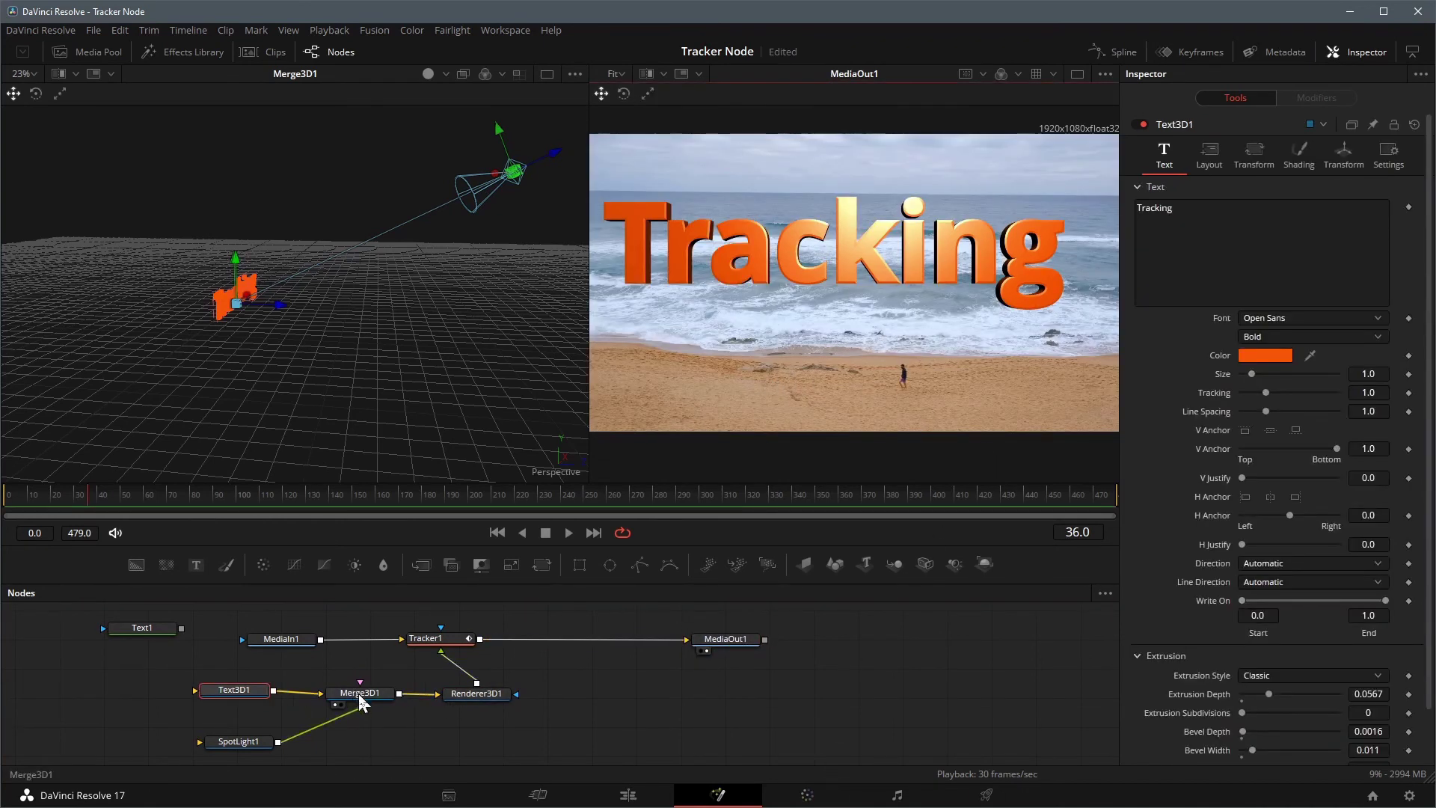
Step: Move the whole Merge3D1 scene back, down and sideways so the smaller text sits just above the walking person
{"action": "left_click", "coordinate": [360, 695]}
{"action": "left_click_drag", "start_coordinate": [360, 697], "coordinate": [361, 703]}
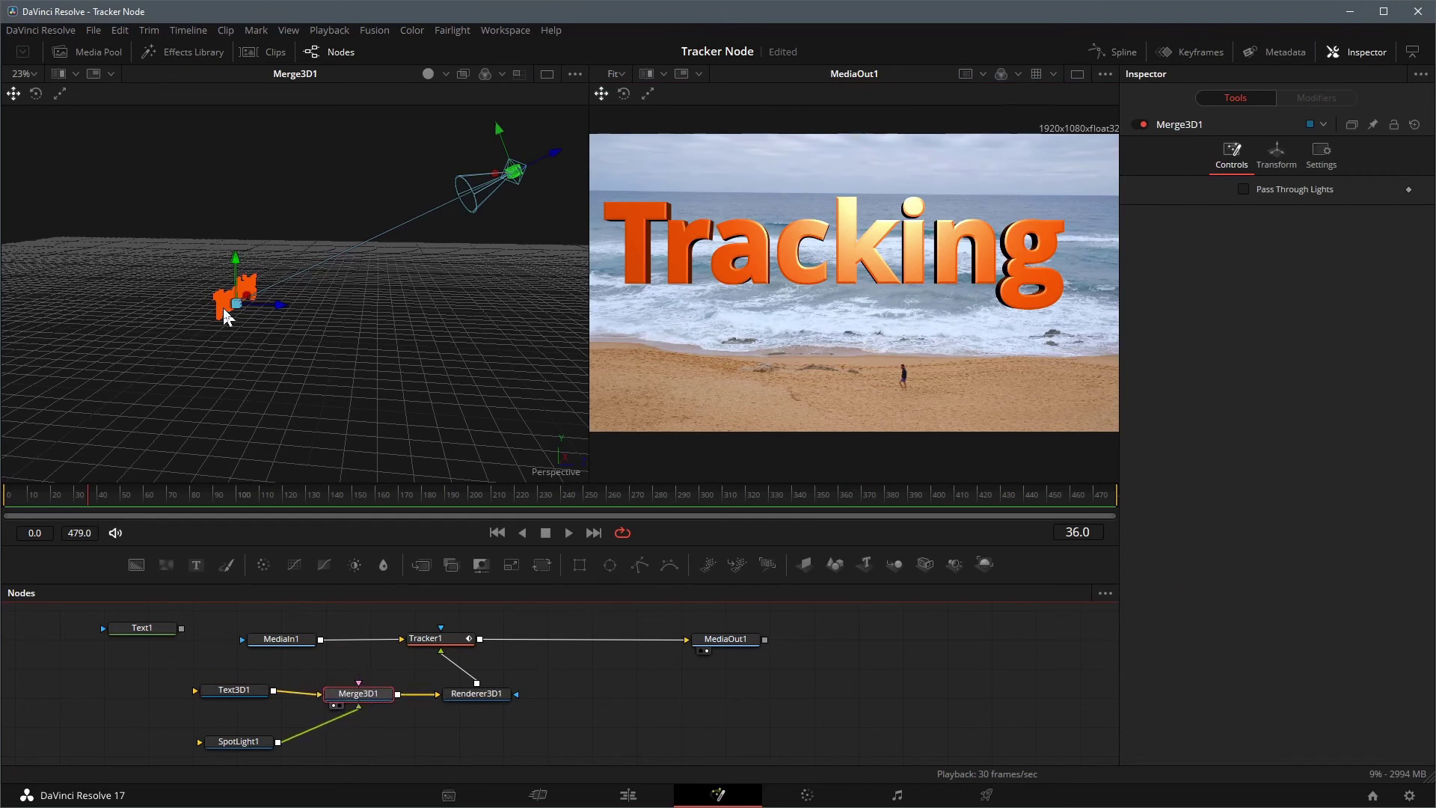
{"action": "key", "text": "shift+l"}
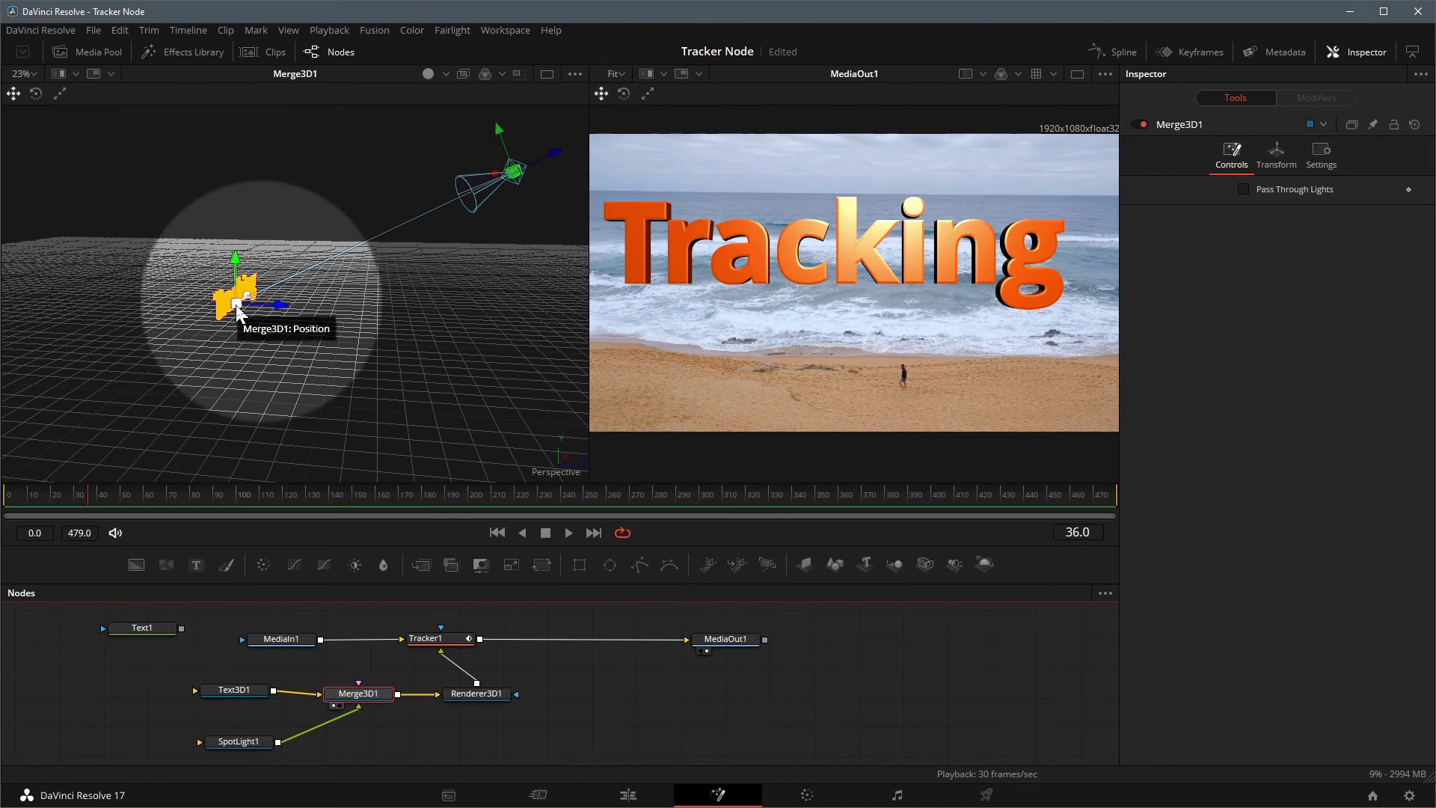
{"action": "left_click_drag", "start_coordinate": [237, 306], "coordinate": [89, 324]}
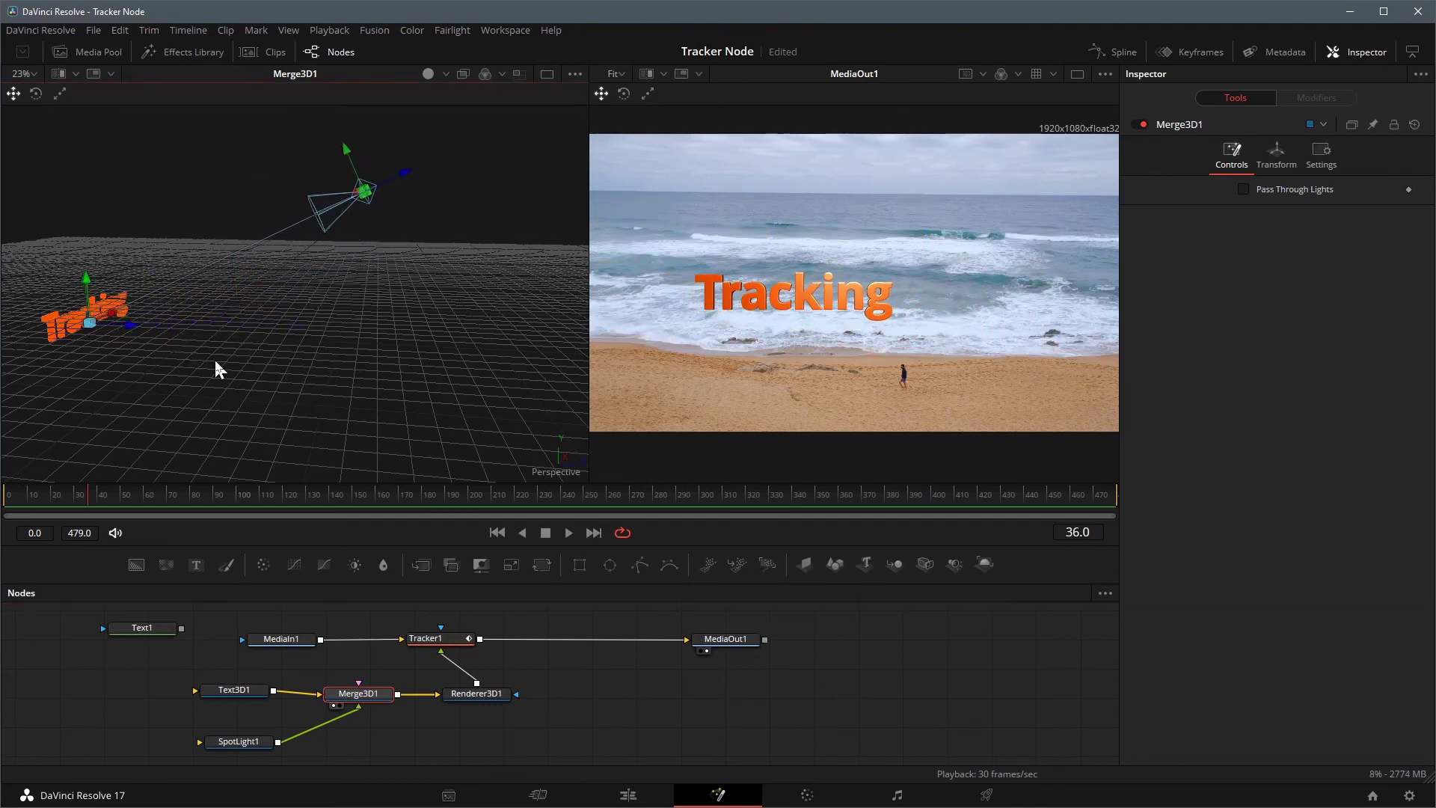
{"action": "left_click_drag", "start_coordinate": [216, 362], "coordinate": [373, 363]}
{"action": "mouse_move", "coordinate": [244, 331]}
{"action": "left_mouse_down"}
{"action": "mouse_move", "coordinate": [247, 356]}
{"action": "mouse_move", "coordinate": [259, 350]}
{"action": "left_mouse_up"}
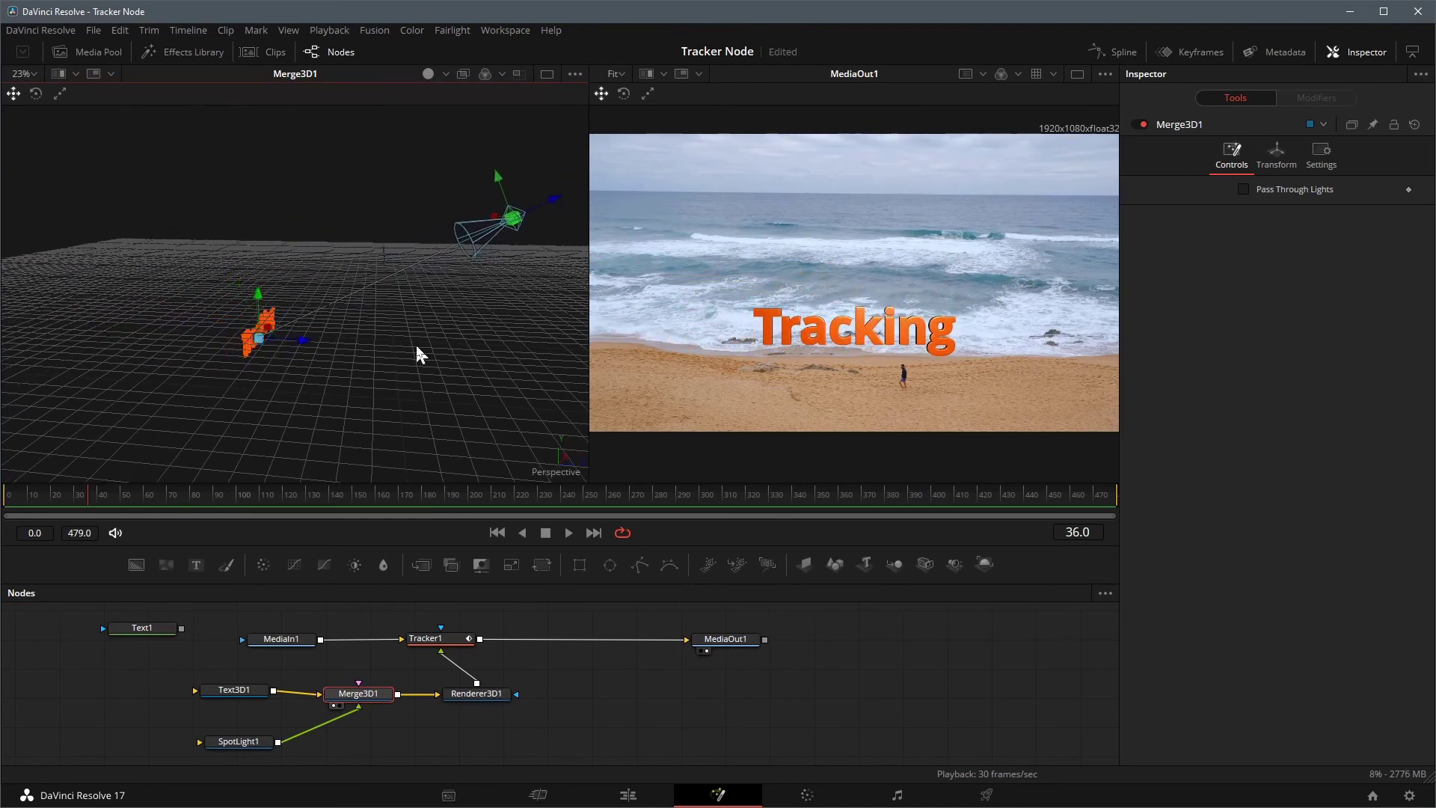
{"action": "left_click_drag", "start_coordinate": [417, 346], "coordinate": [400, 419]}
{"action": "left_click_drag", "start_coordinate": [370, 336], "coordinate": [396, 336]}
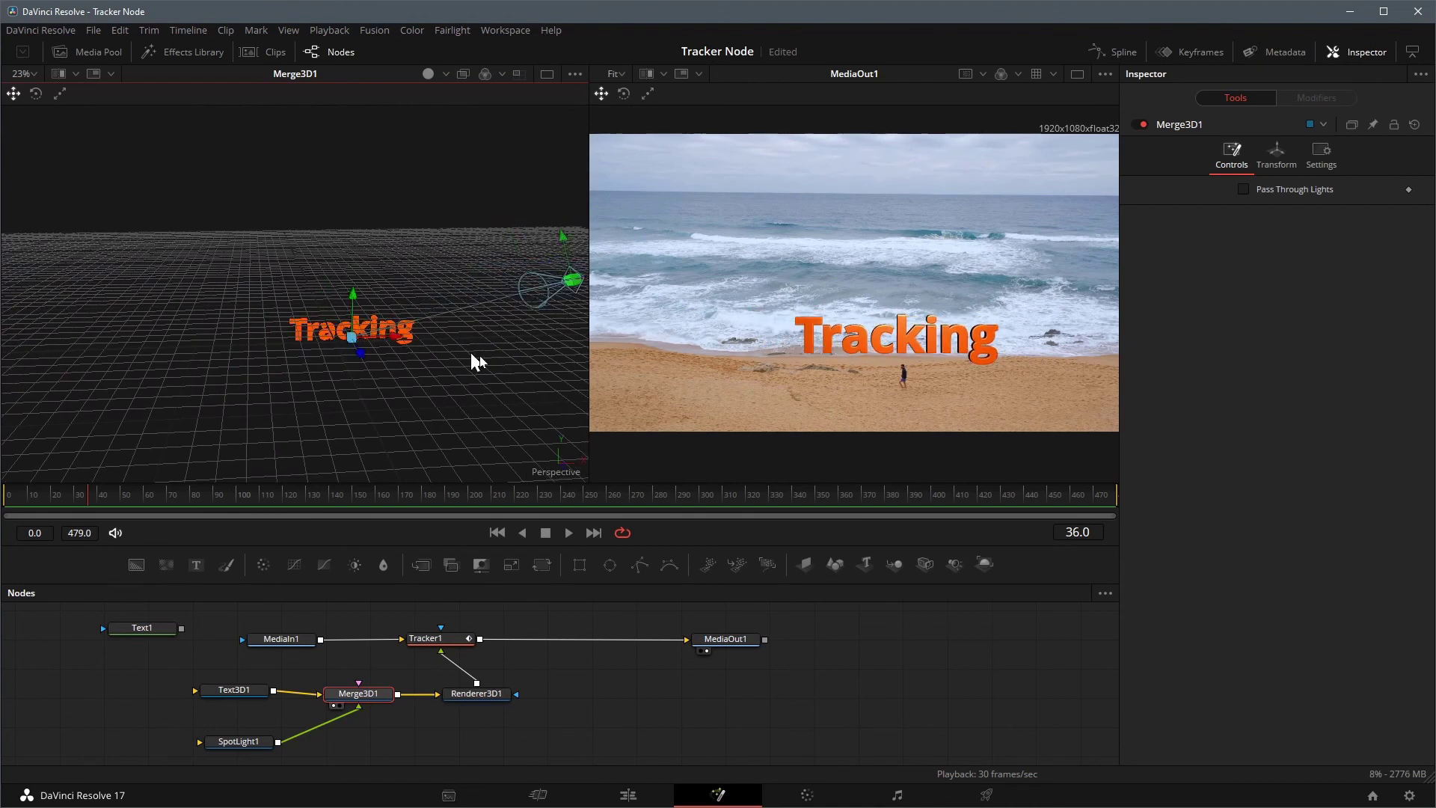